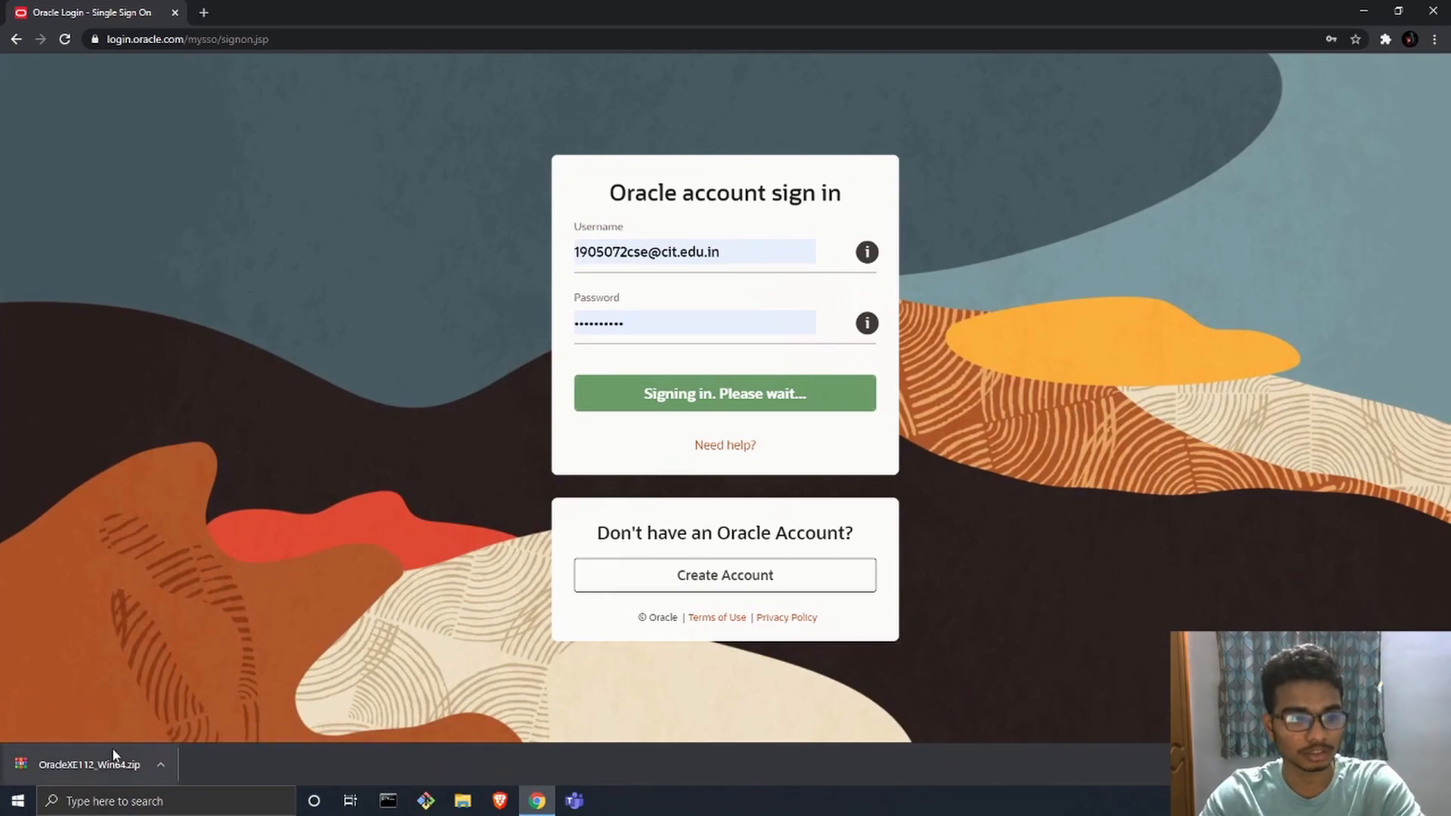
# Step: Open the downloaded OracleXE112_Win64.zip archive and launch setup.exe from its DISK1 folder
pyautogui.click(132, 765)
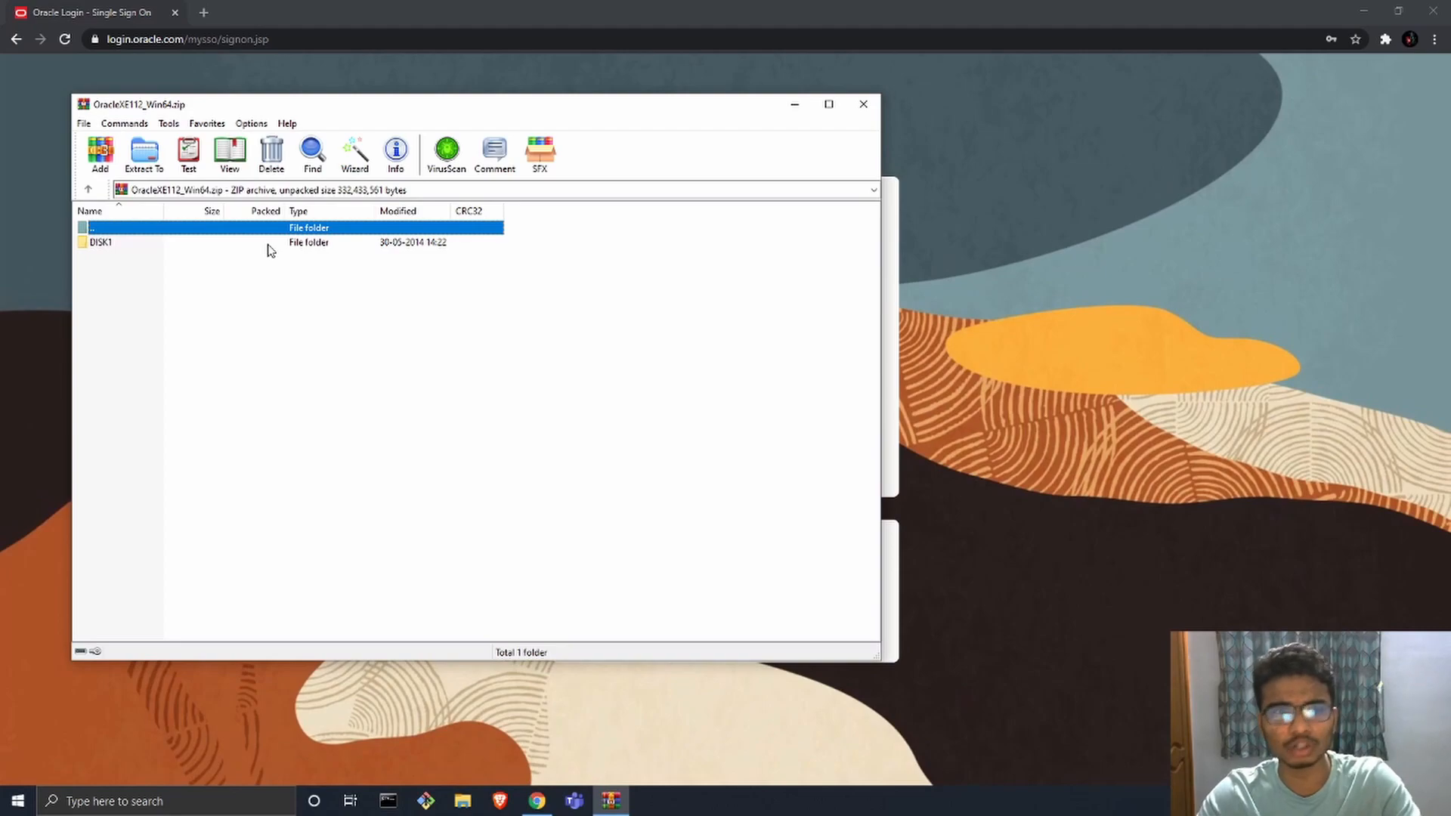
pyautogui.doubleClick(266, 247)
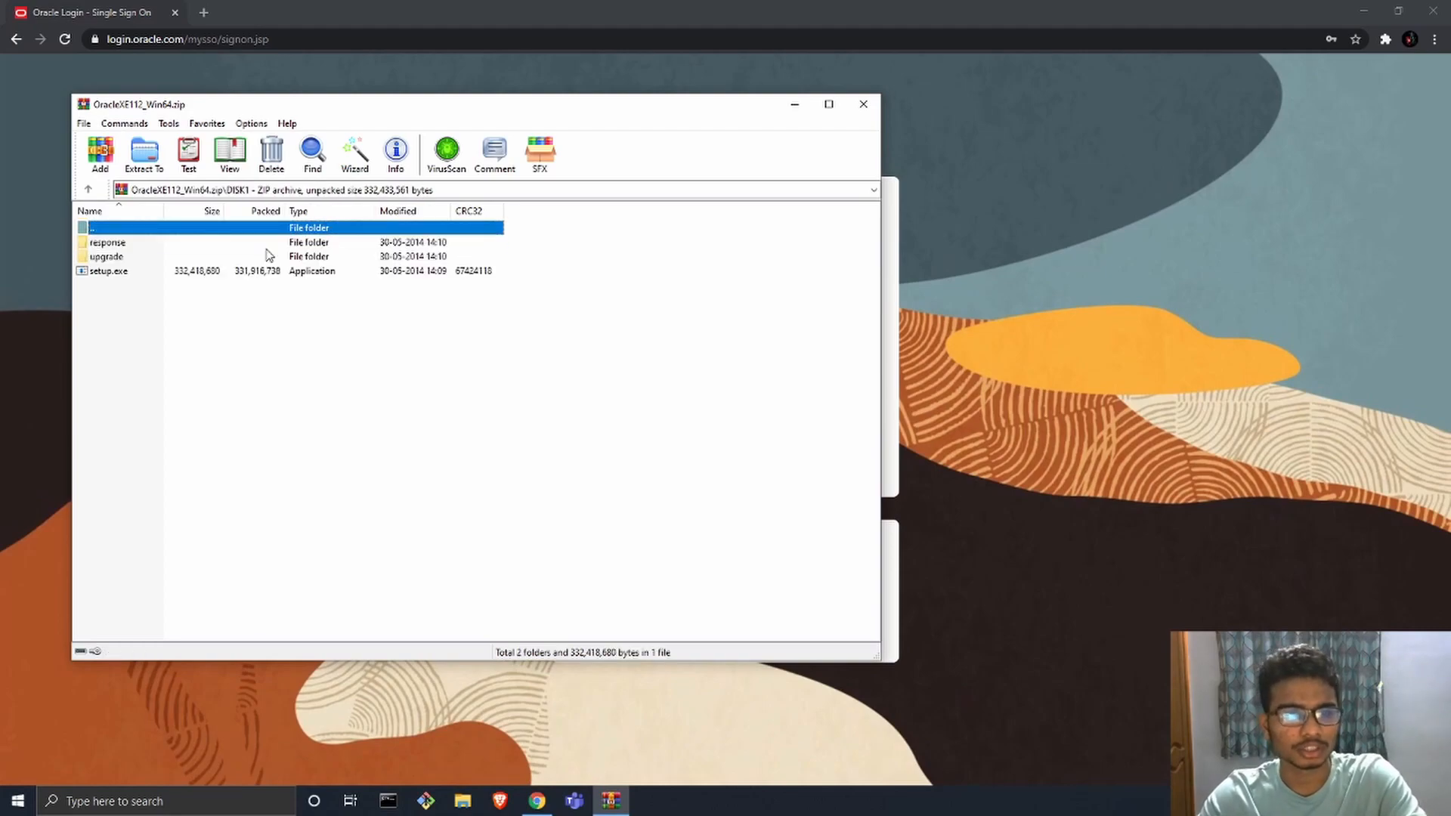
pyautogui.click(127, 272)
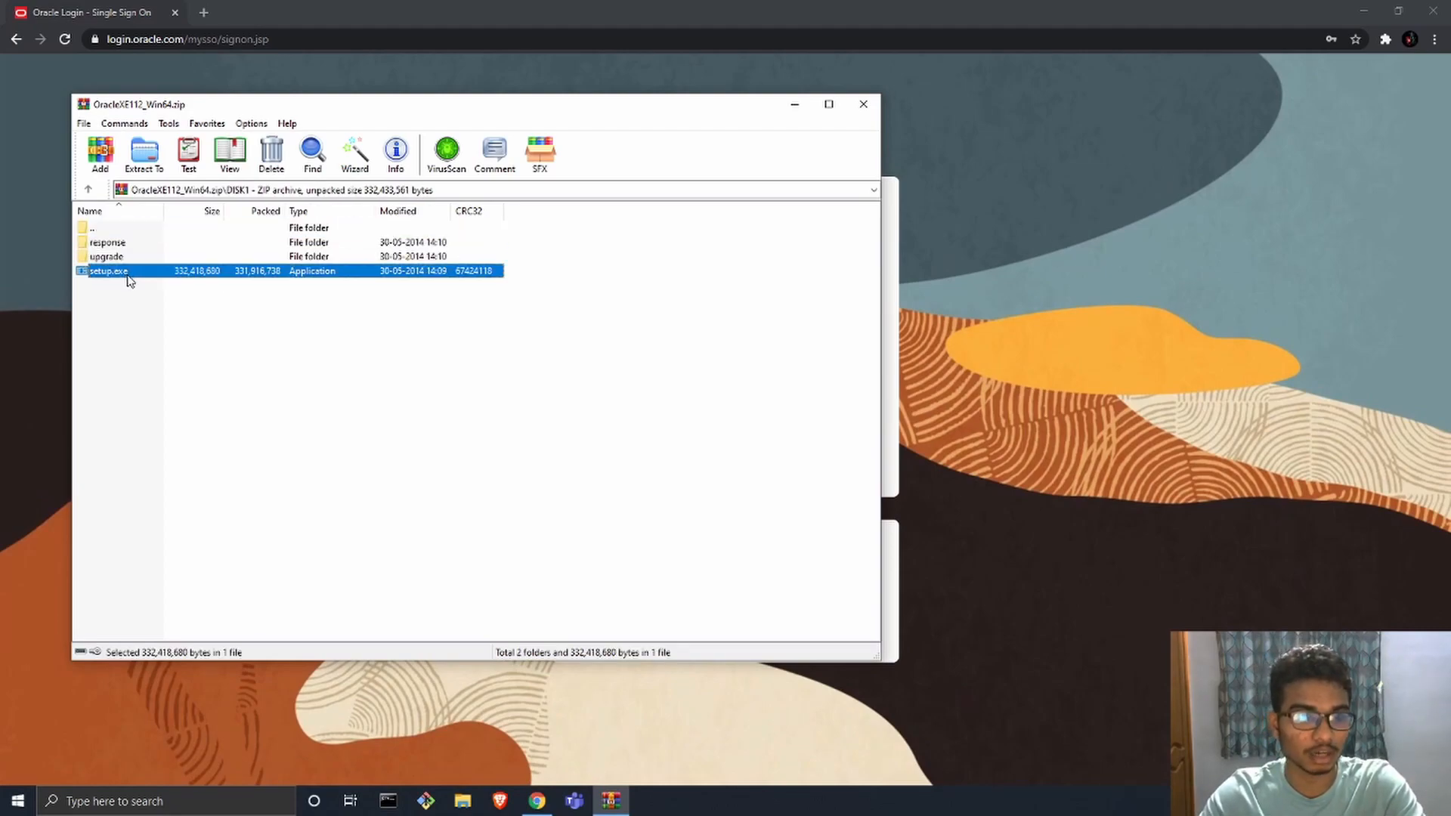
pyautogui.doubleClick(109, 271)
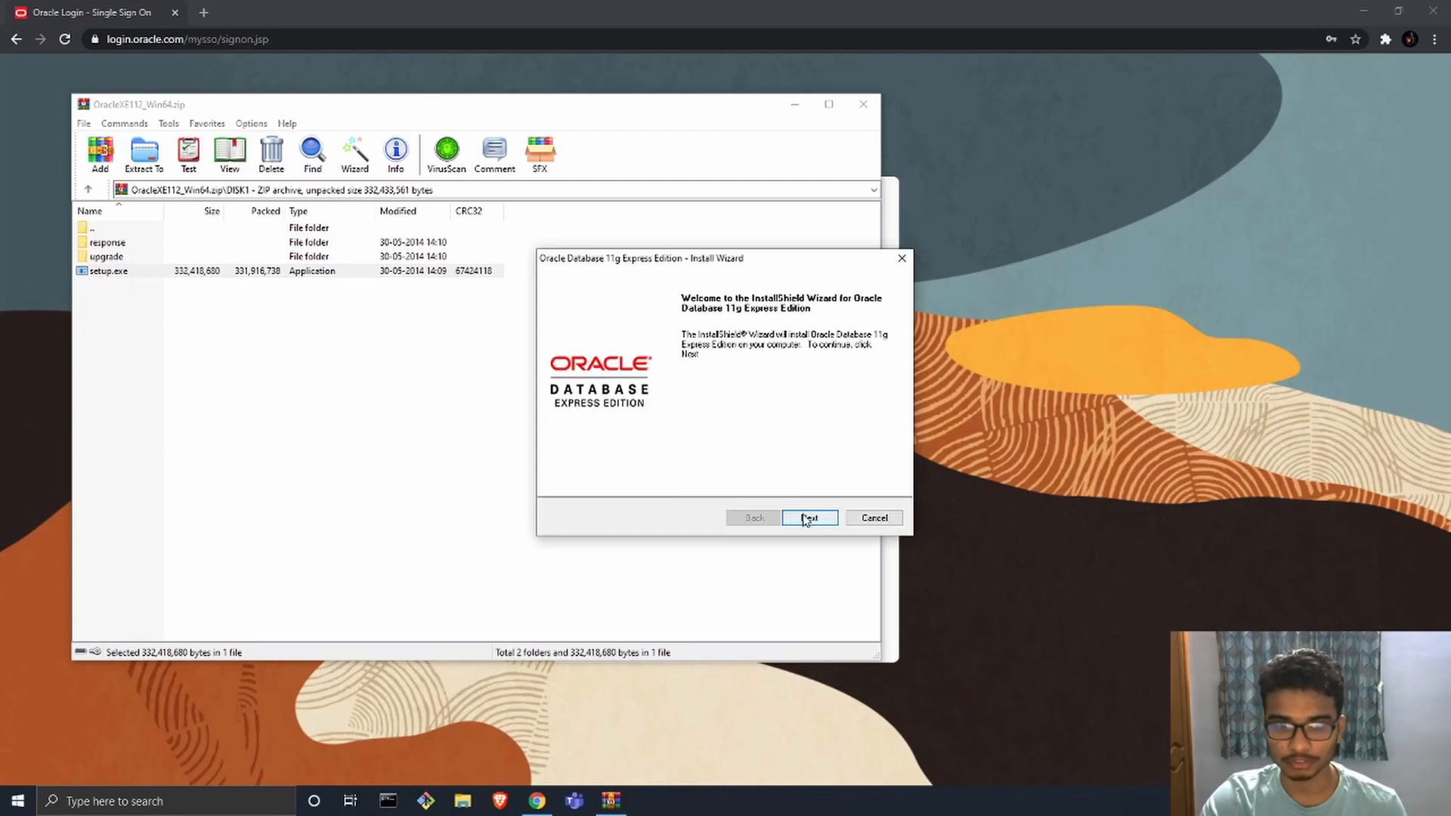
# Step: Accept the licence agreement and keep C:\oraclexe\ as the destination folder, agreeing to install into the non-empty directory
pyautogui.click(806, 519)
pyautogui.click(572, 462)
pyautogui.click(807, 517)
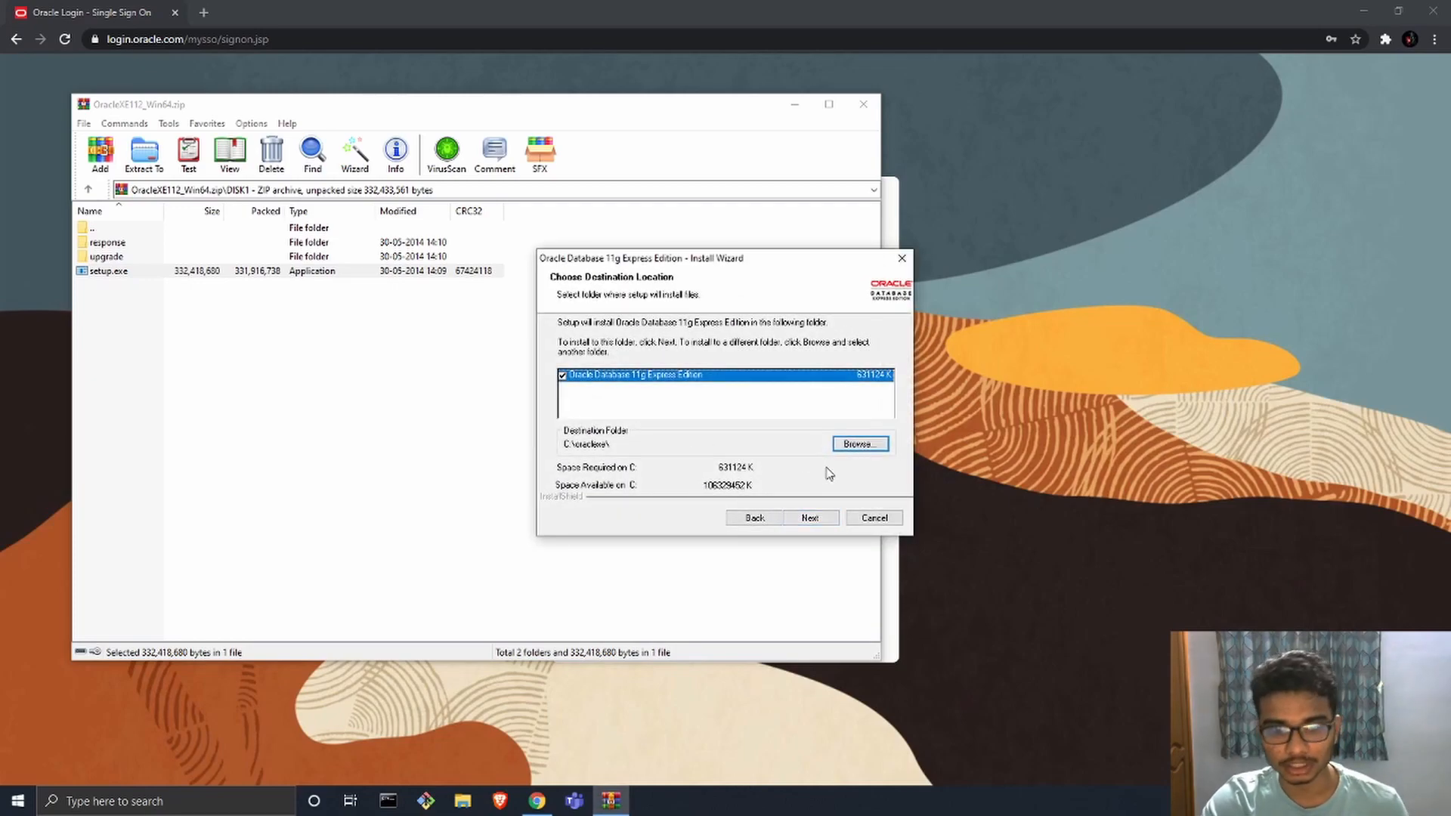
pyautogui.click(801, 519)
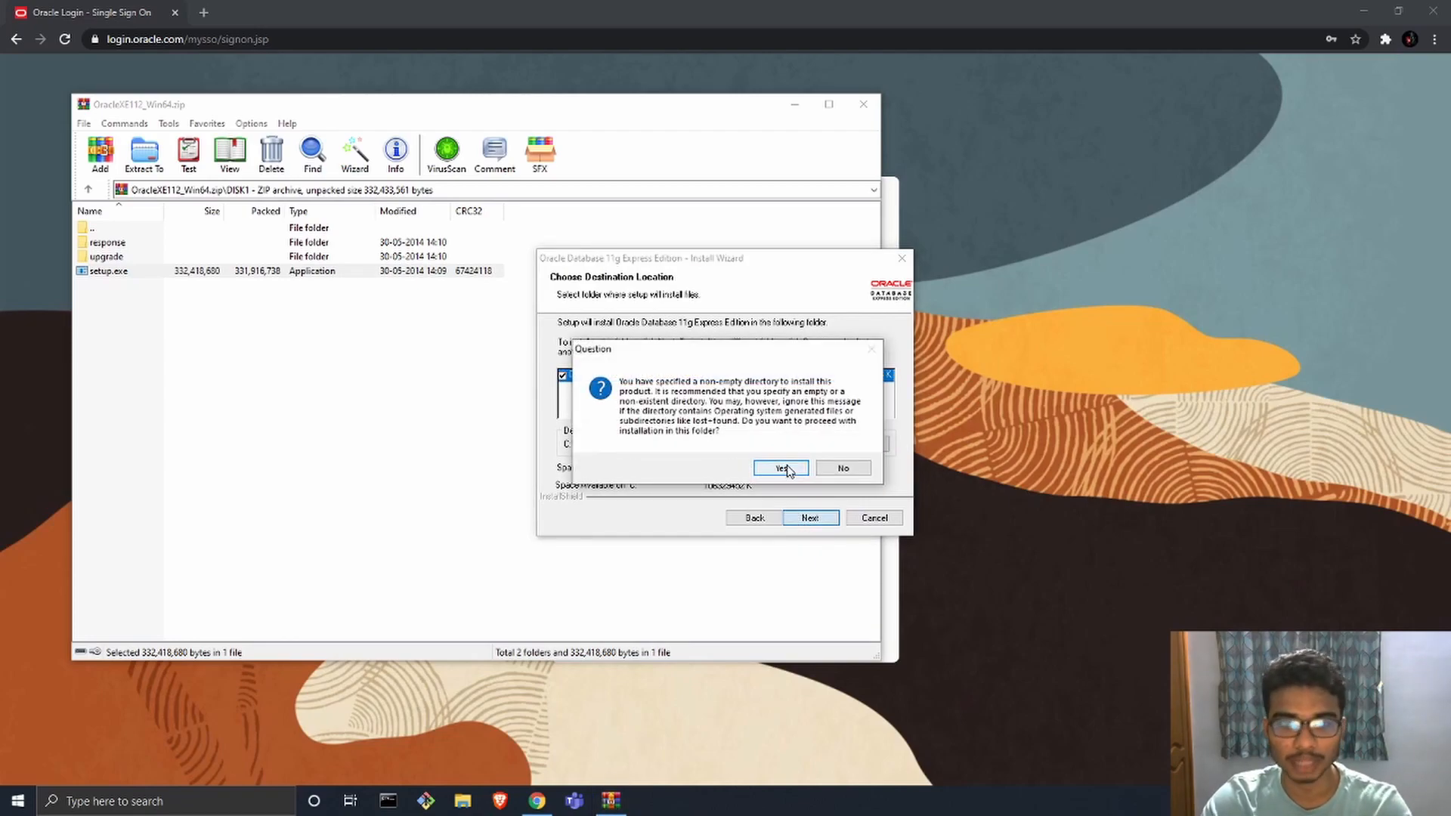
pyautogui.click(782, 468)
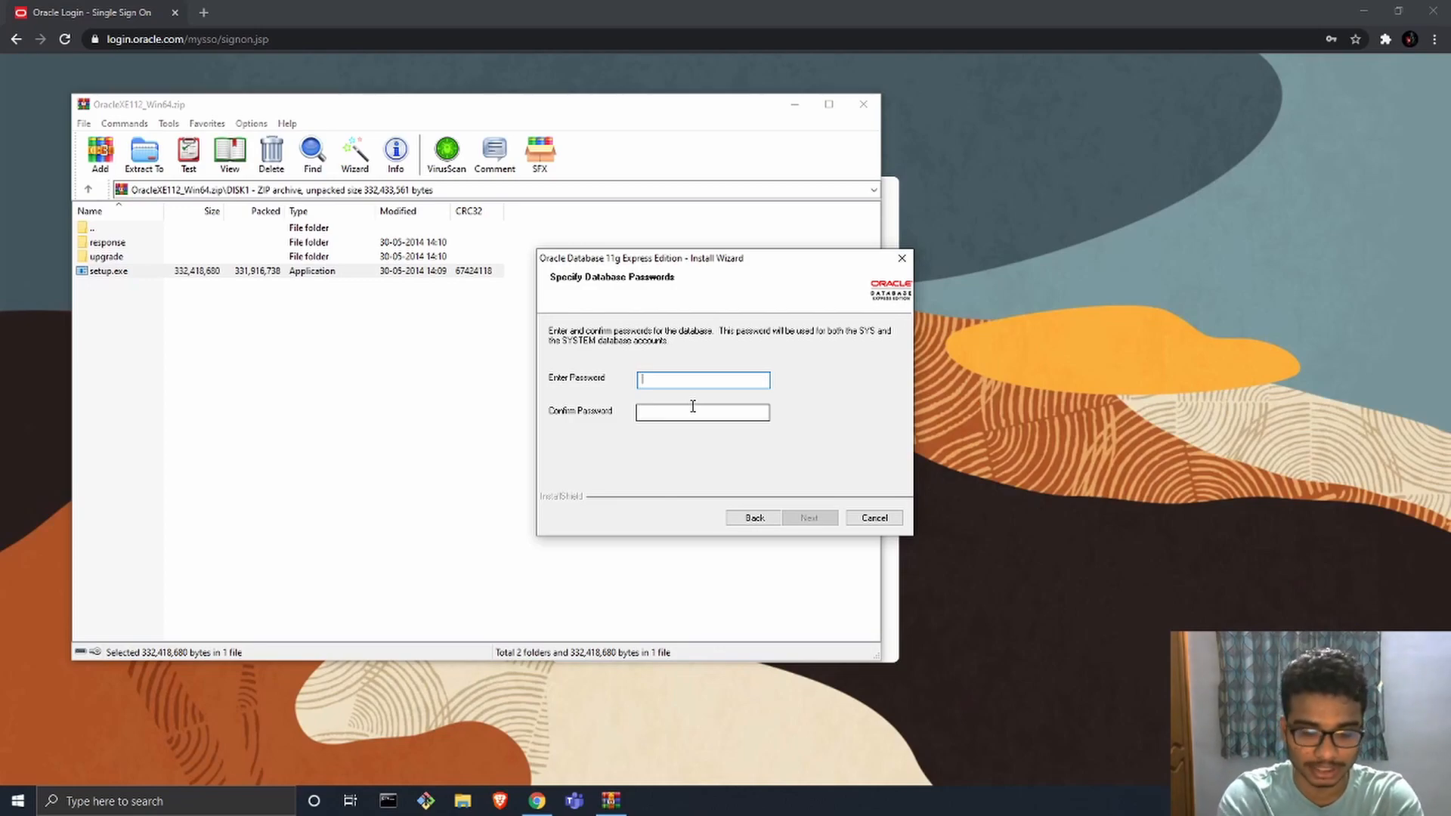
# Step: Enter and confirm the database password for the SYS and SYSTEM accounts, and continue to the installation summary
pyautogui.write('●●●●●●')
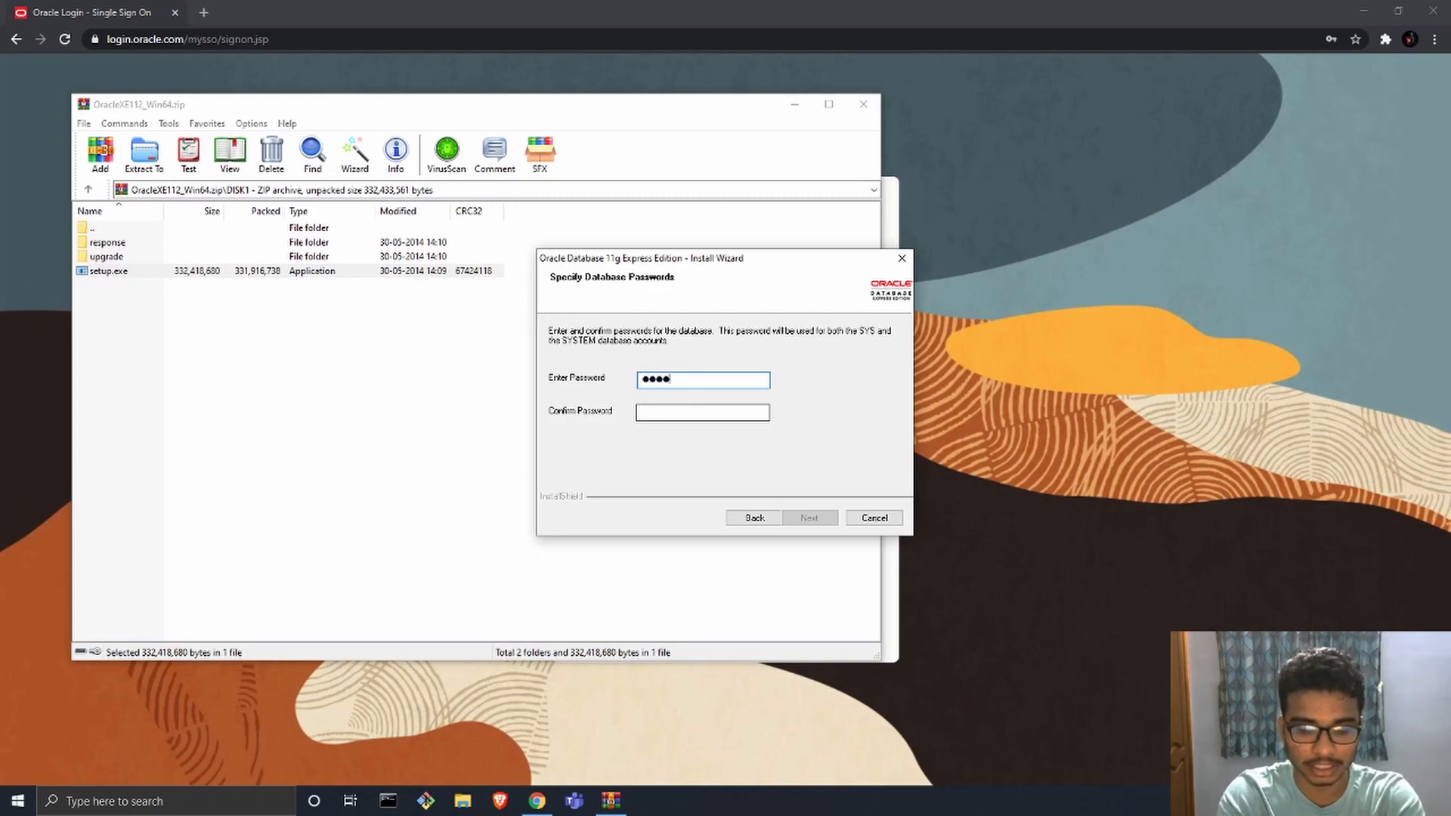
pyautogui.click(685, 411)
pyautogui.write('●●●●●●')
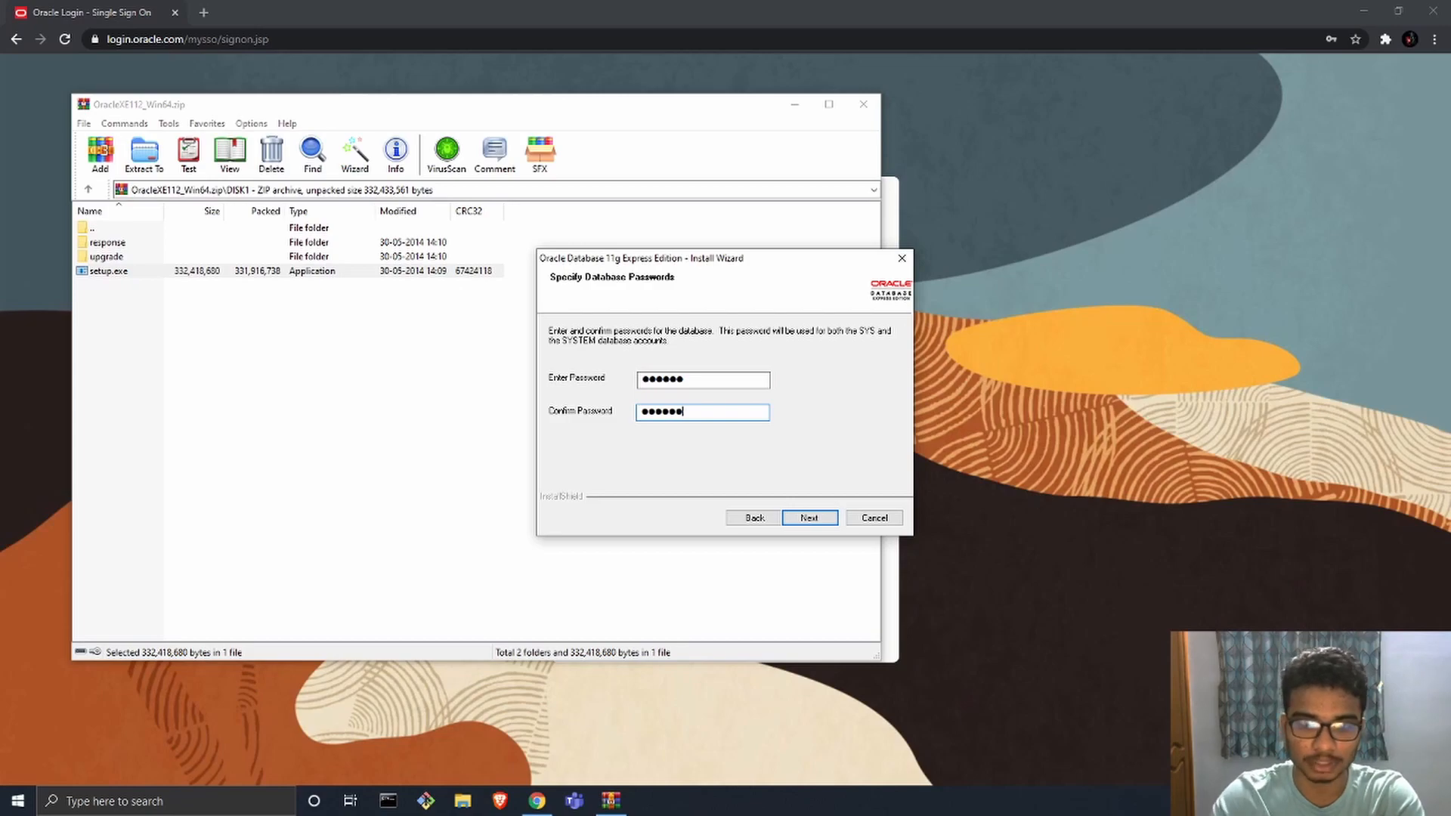
pyautogui.click(808, 519)
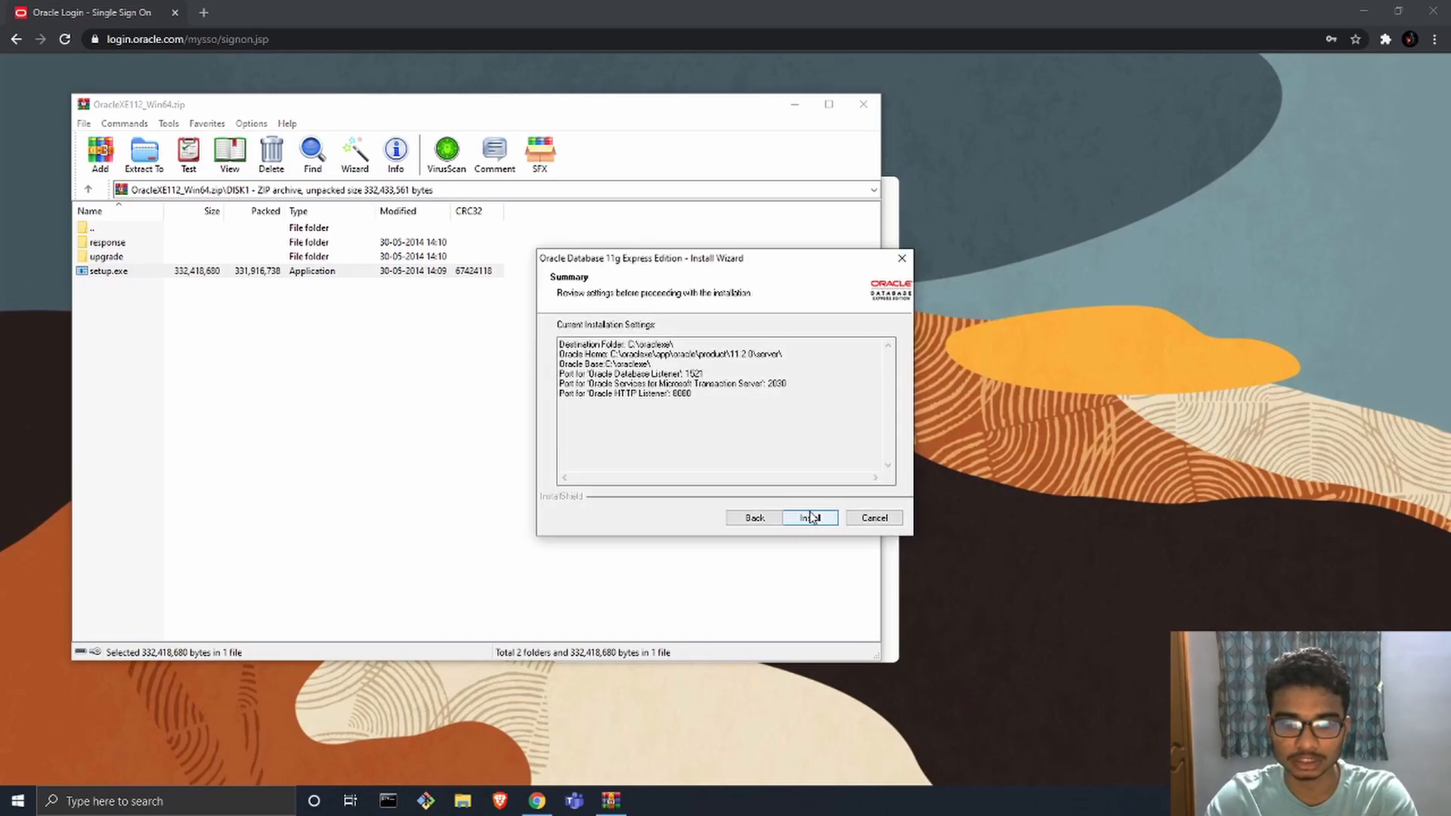
# Step: Install Oracle Database 11g Express Edition through to the end of the wizard, and close the archive and browser windows
pyautogui.click(809, 518)
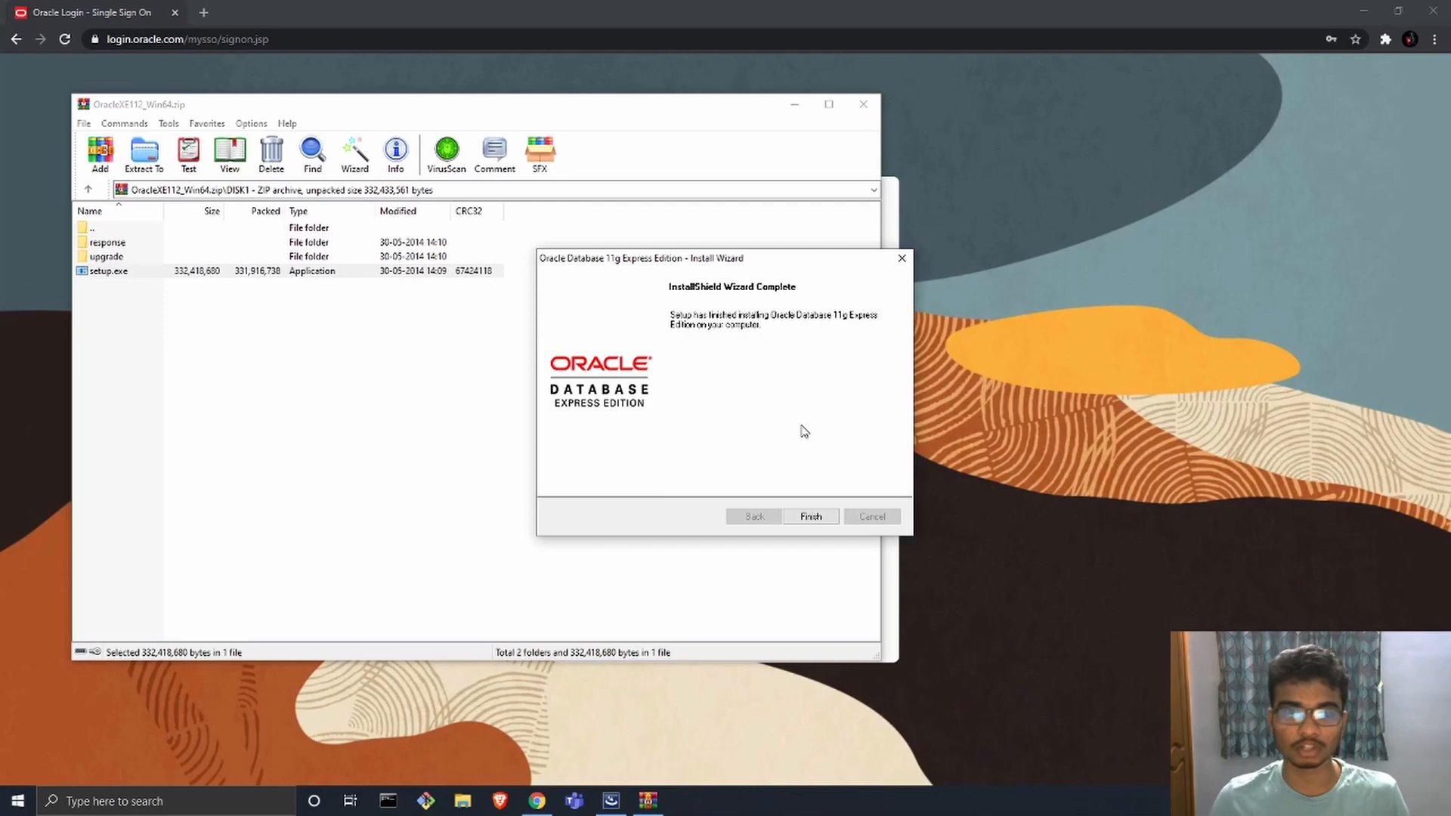
pyautogui.click(807, 516)
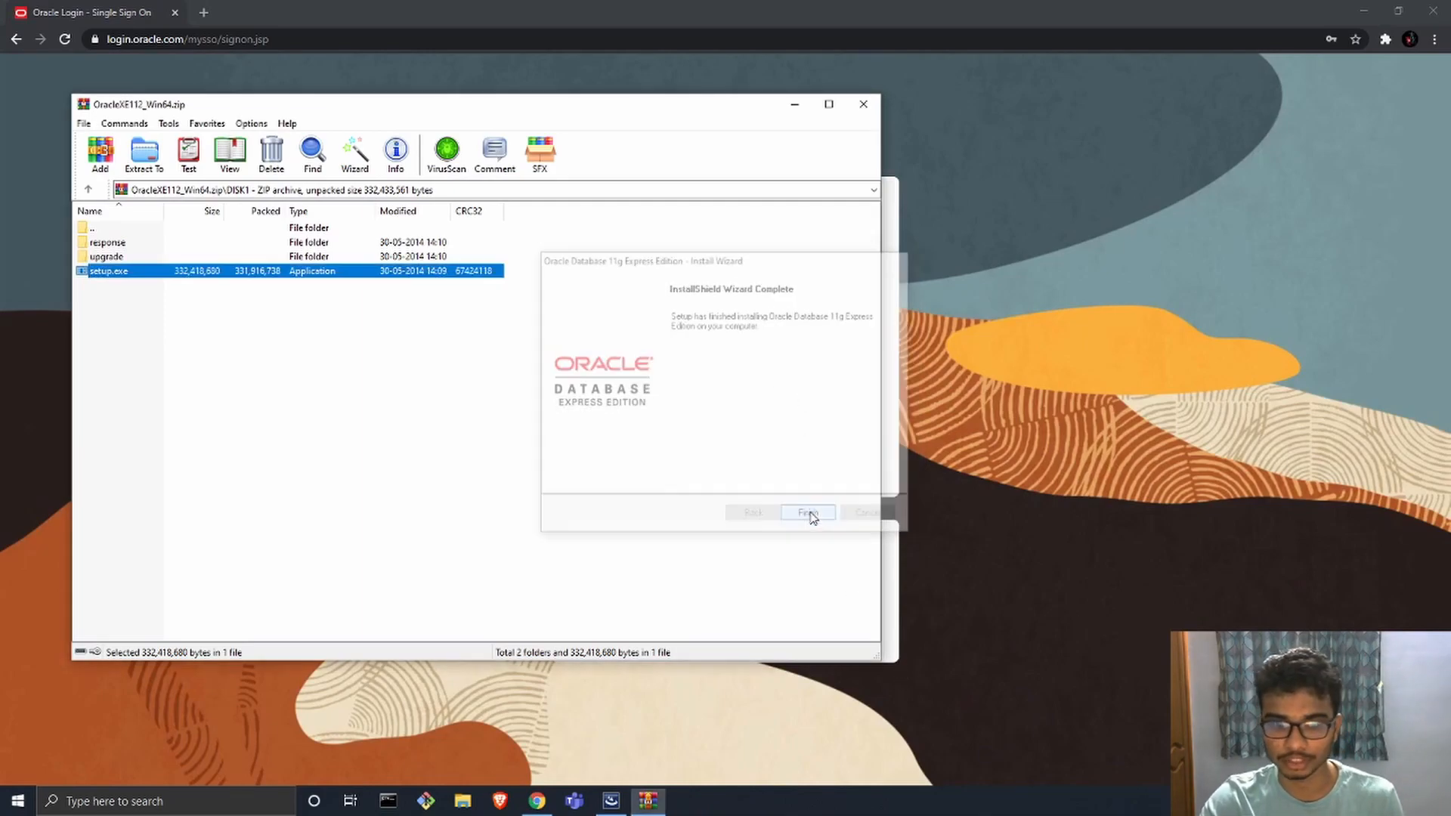
pyautogui.click(863, 103)
pyautogui.click(1433, 11)
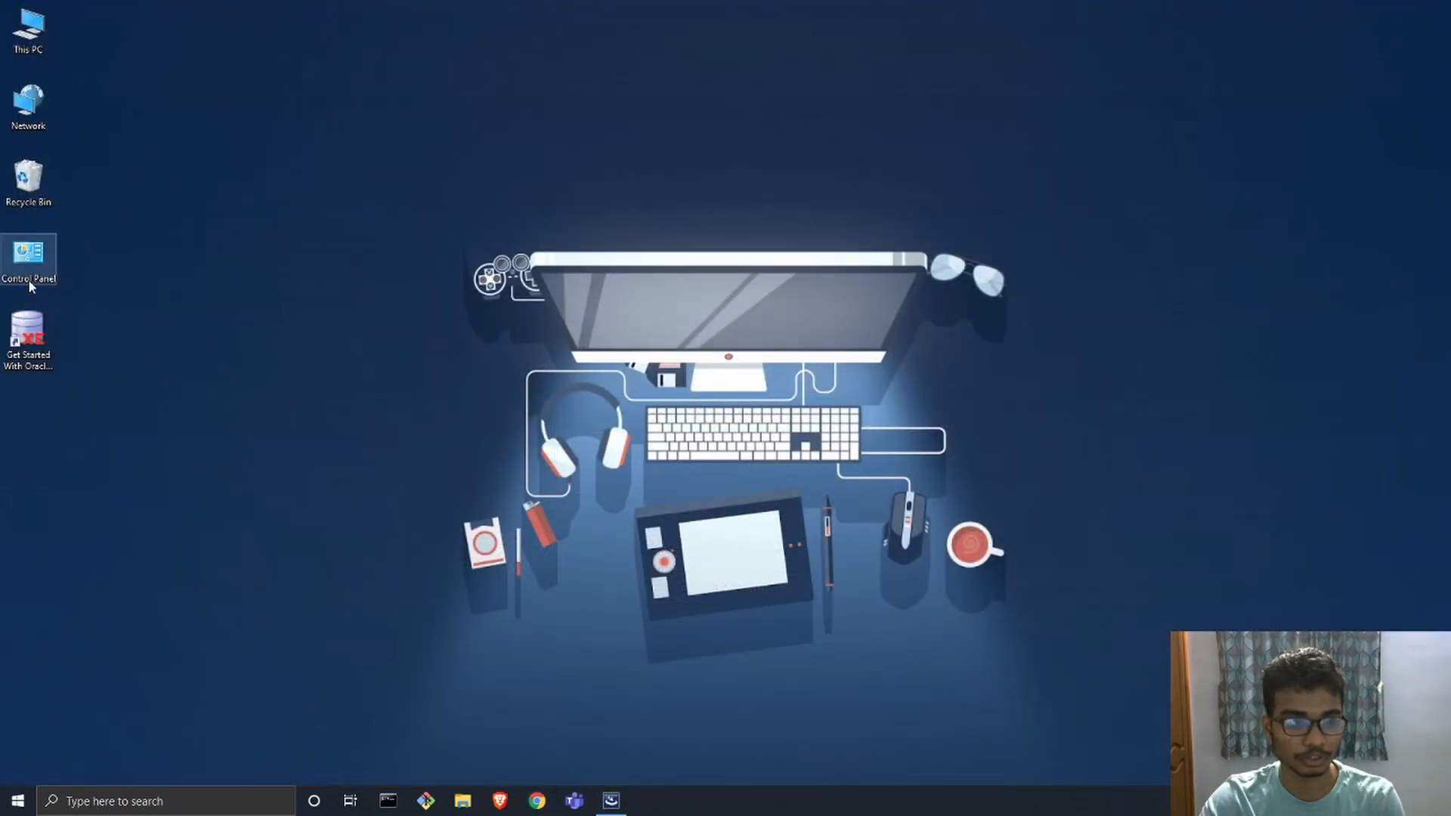
pyautogui.click(23, 352)
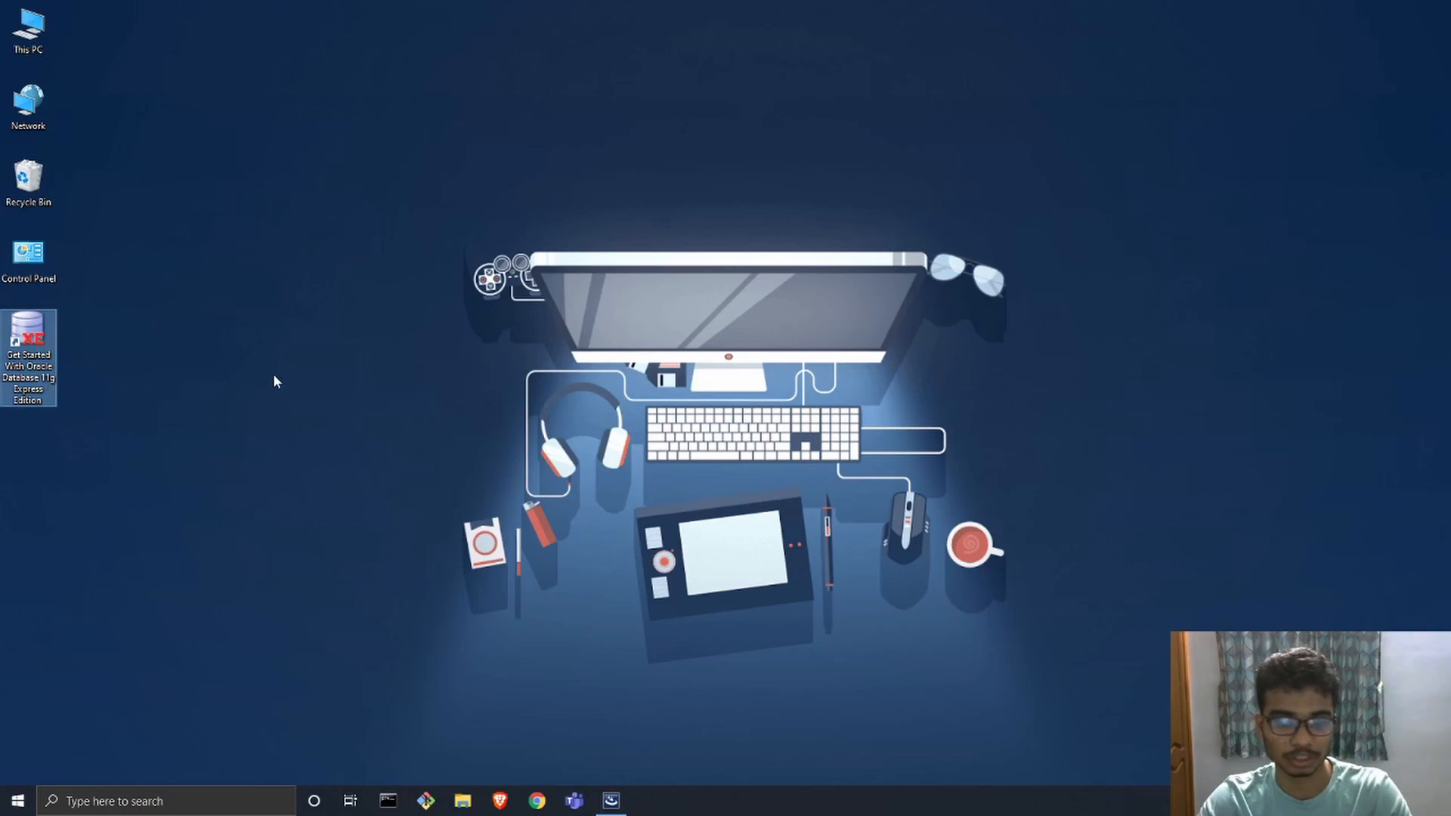
pyautogui.click(760, 457)
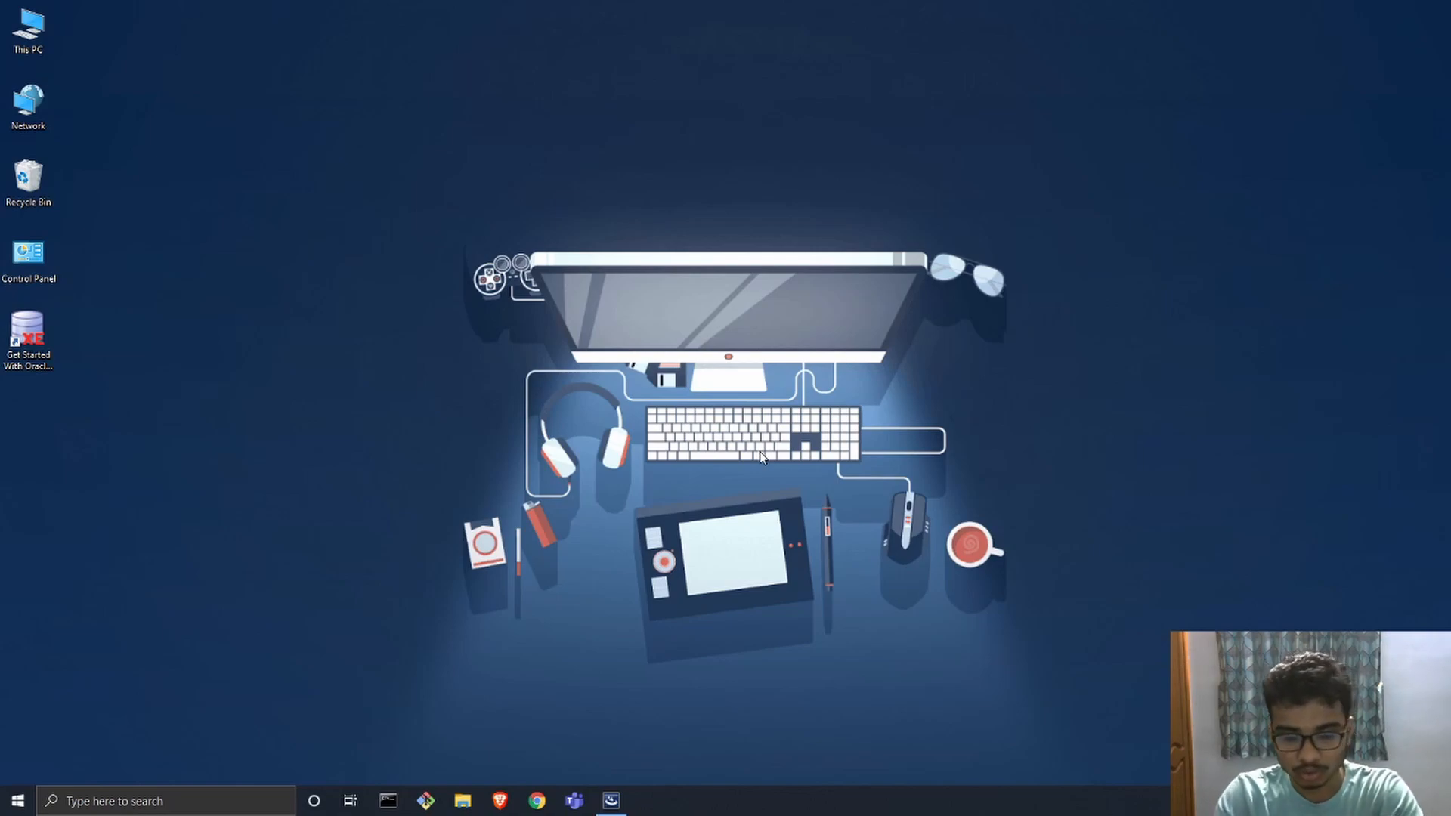
# Step: Find and launch Run SQL Command Line, and move its window toward the middle of the desktop
pyautogui.press('super')
pyautogui.write('sql')
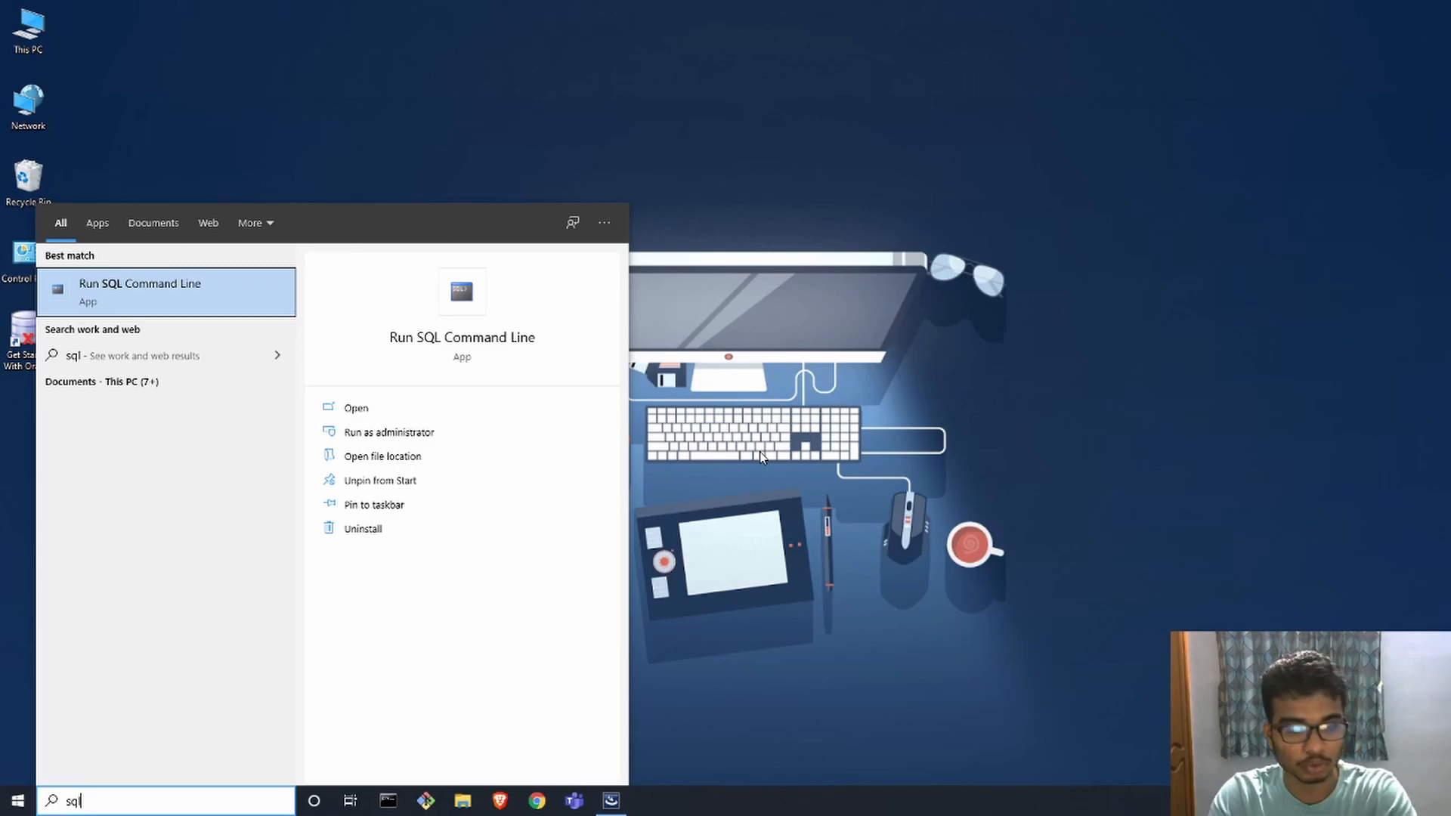
pyautogui.press('Return')
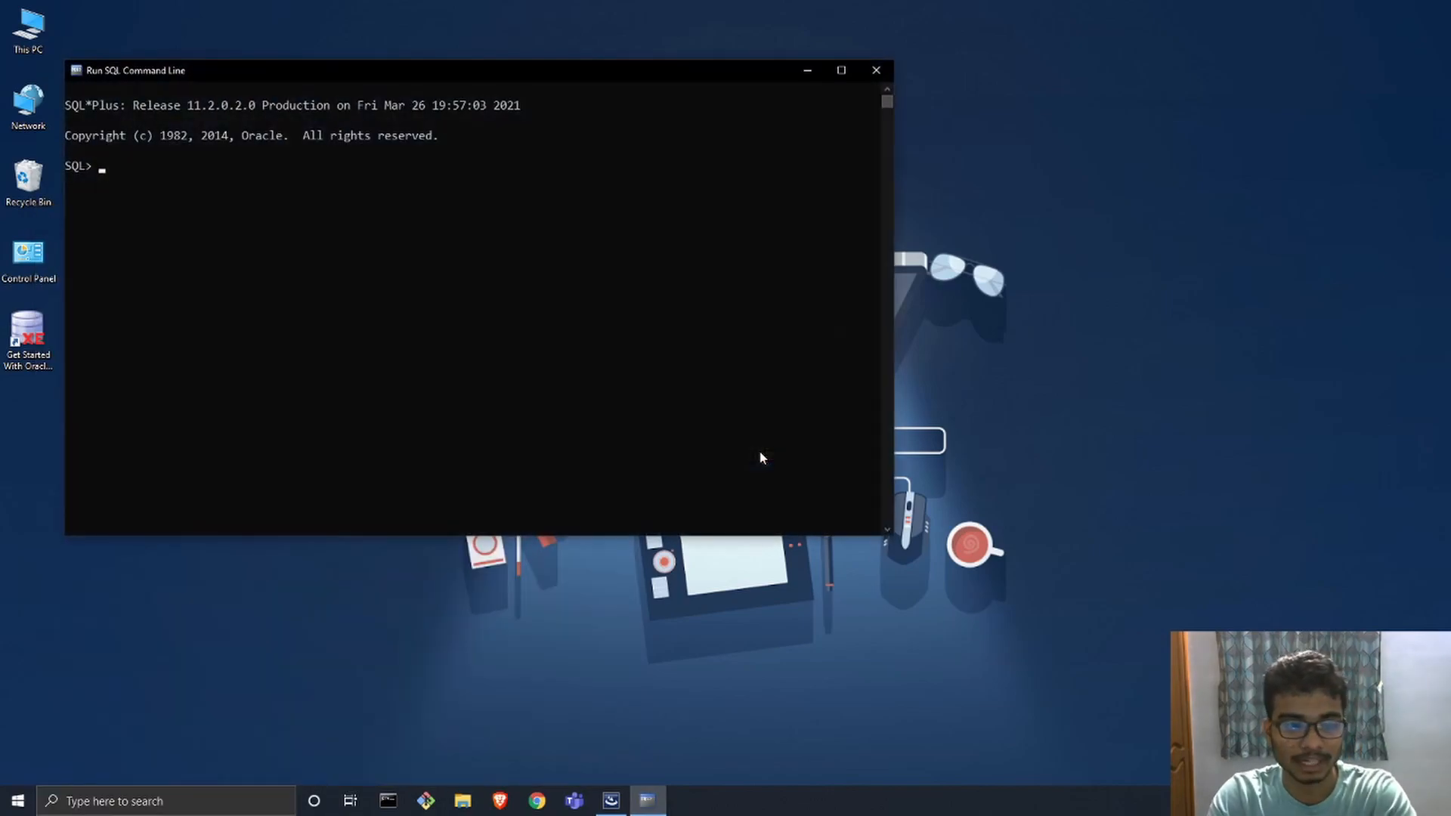
pyautogui.moveTo(490, 70); pyautogui.dragTo(874, 126)
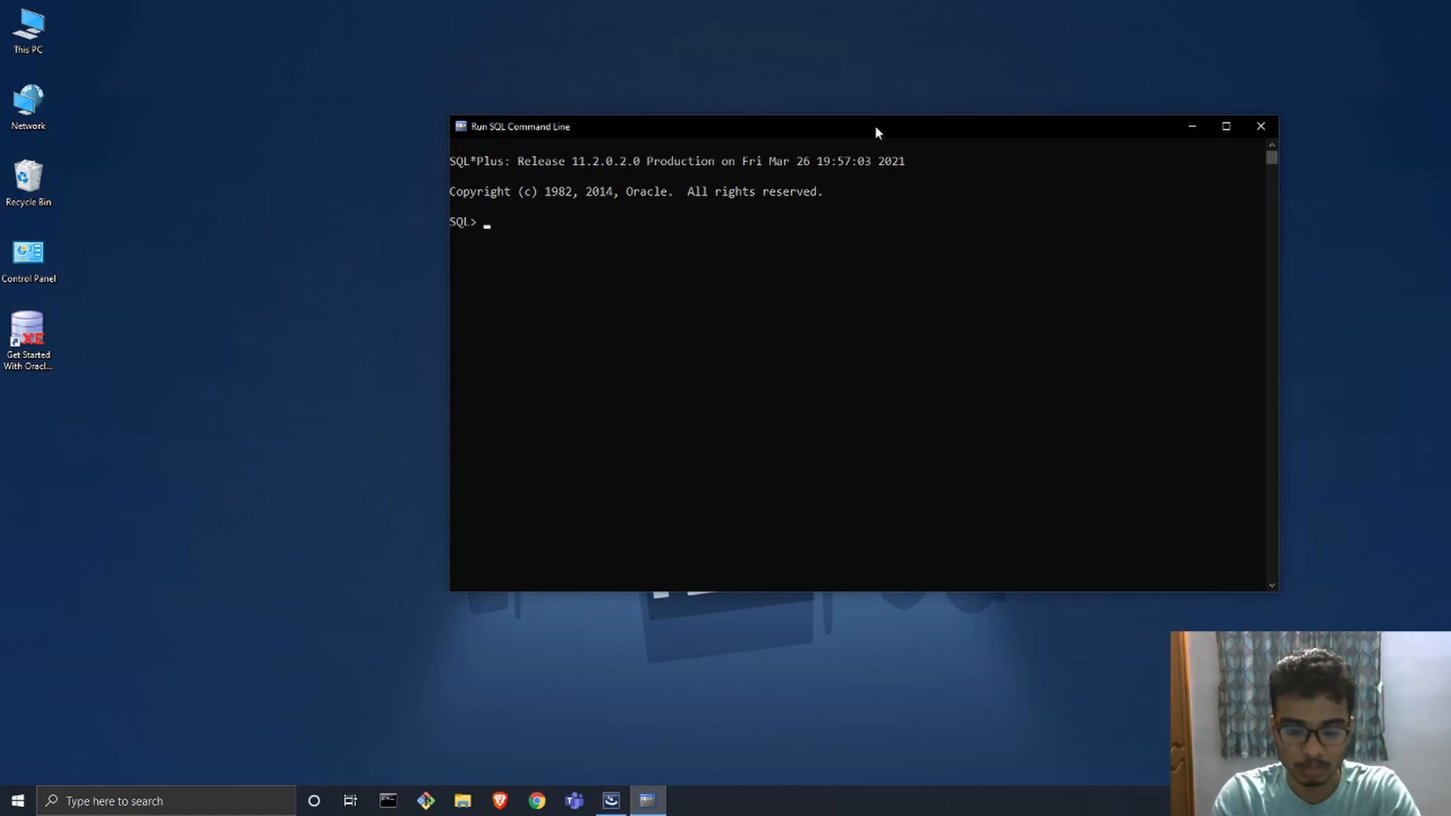
# Step: Connect to the xe database as SYS with the sysdba role, supplying the account password in the conn command
pyautogui.write('conn SYS')
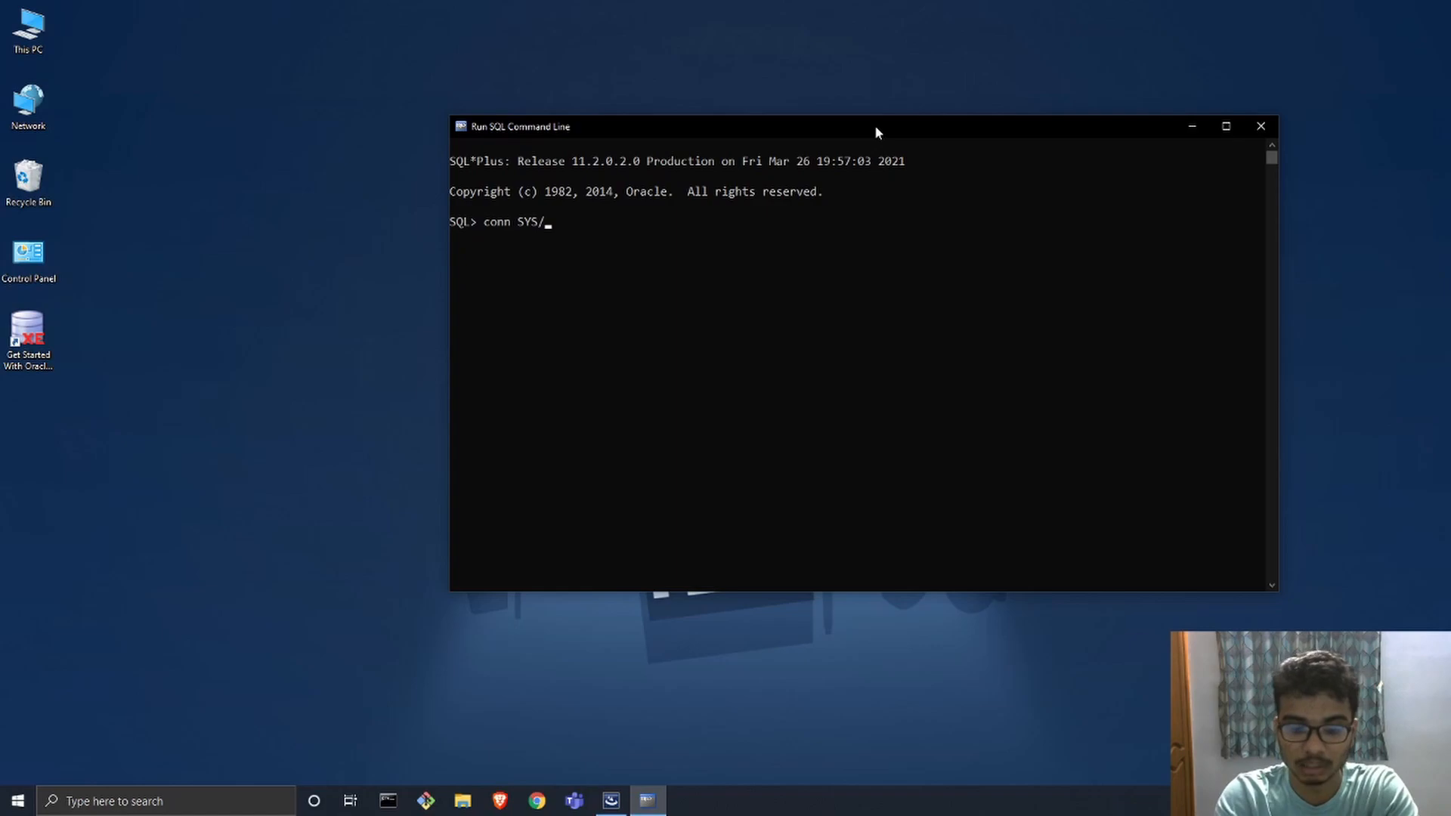
pyautogui.write('/system')
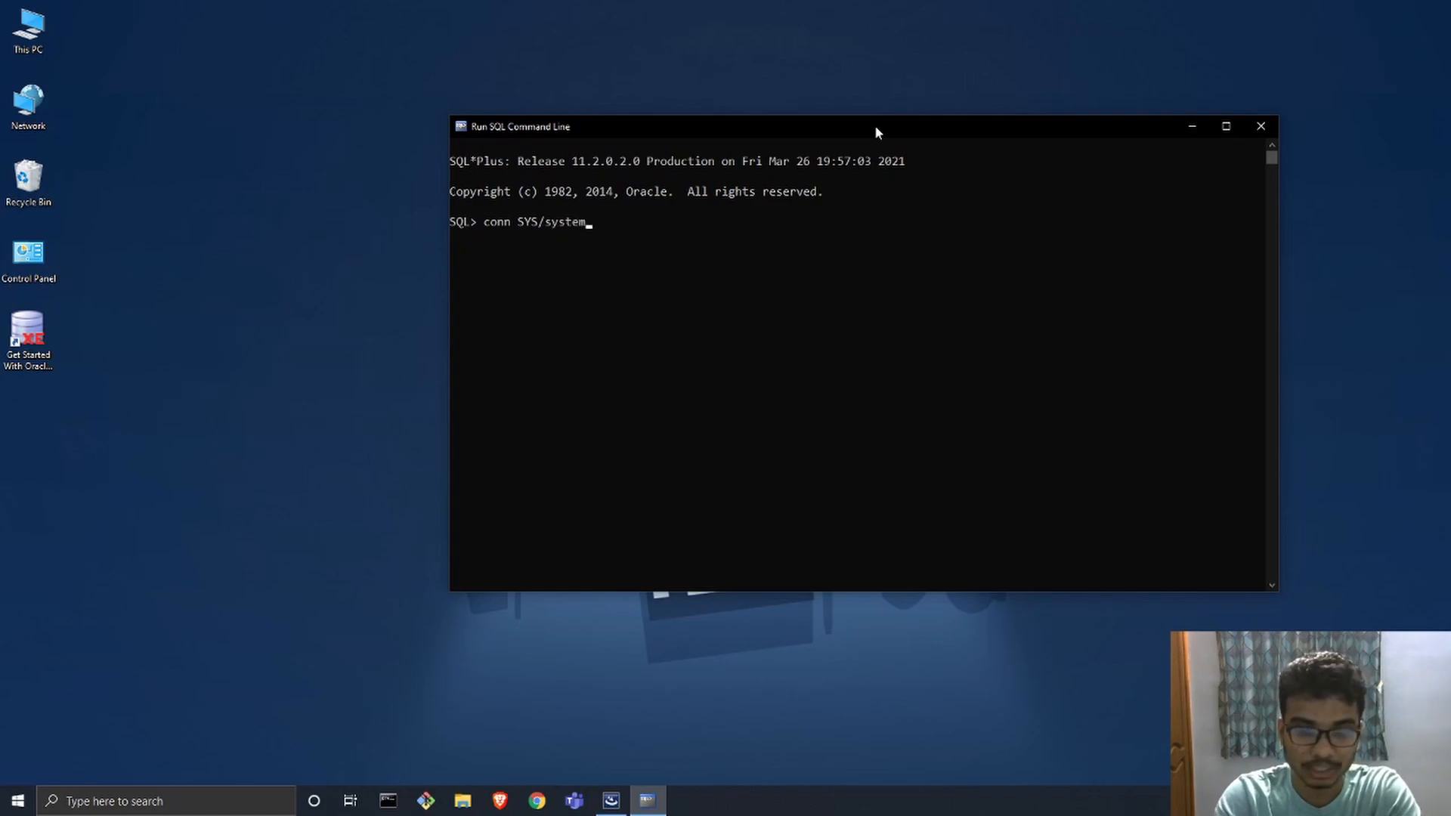
pyautogui.write('@')
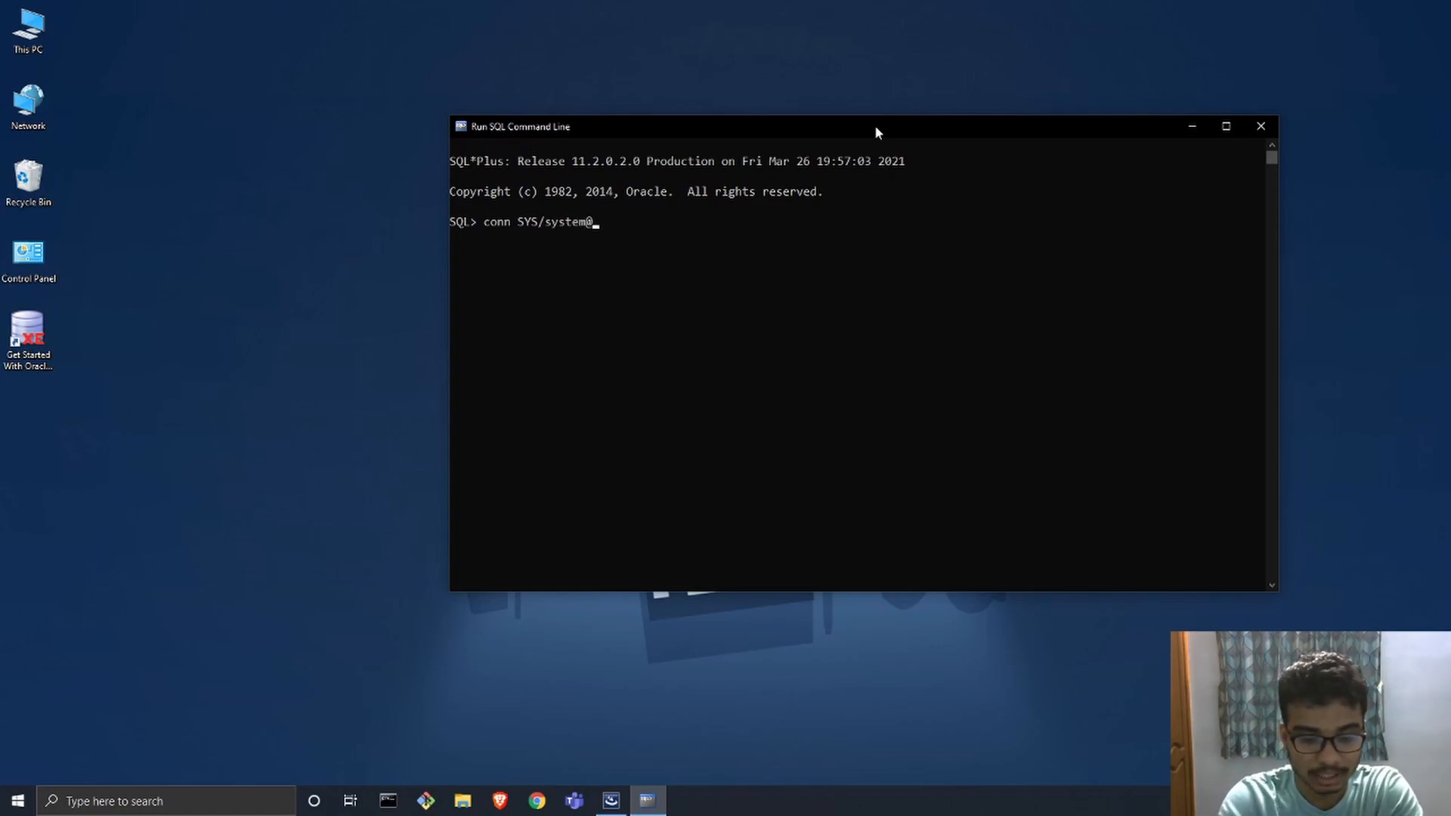
pyautogui.write('xe as')
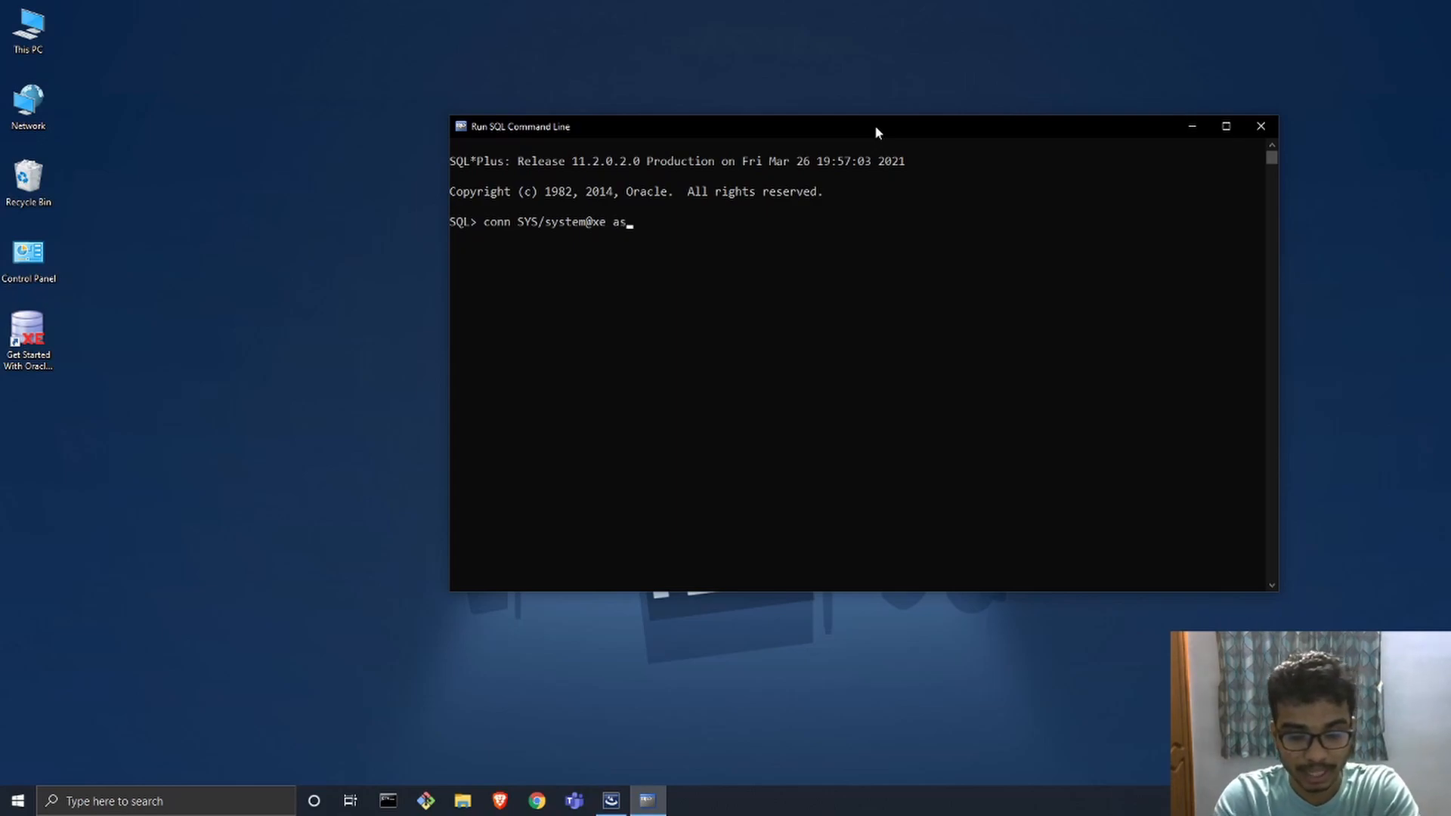
pyautogui.write(' sysdba')
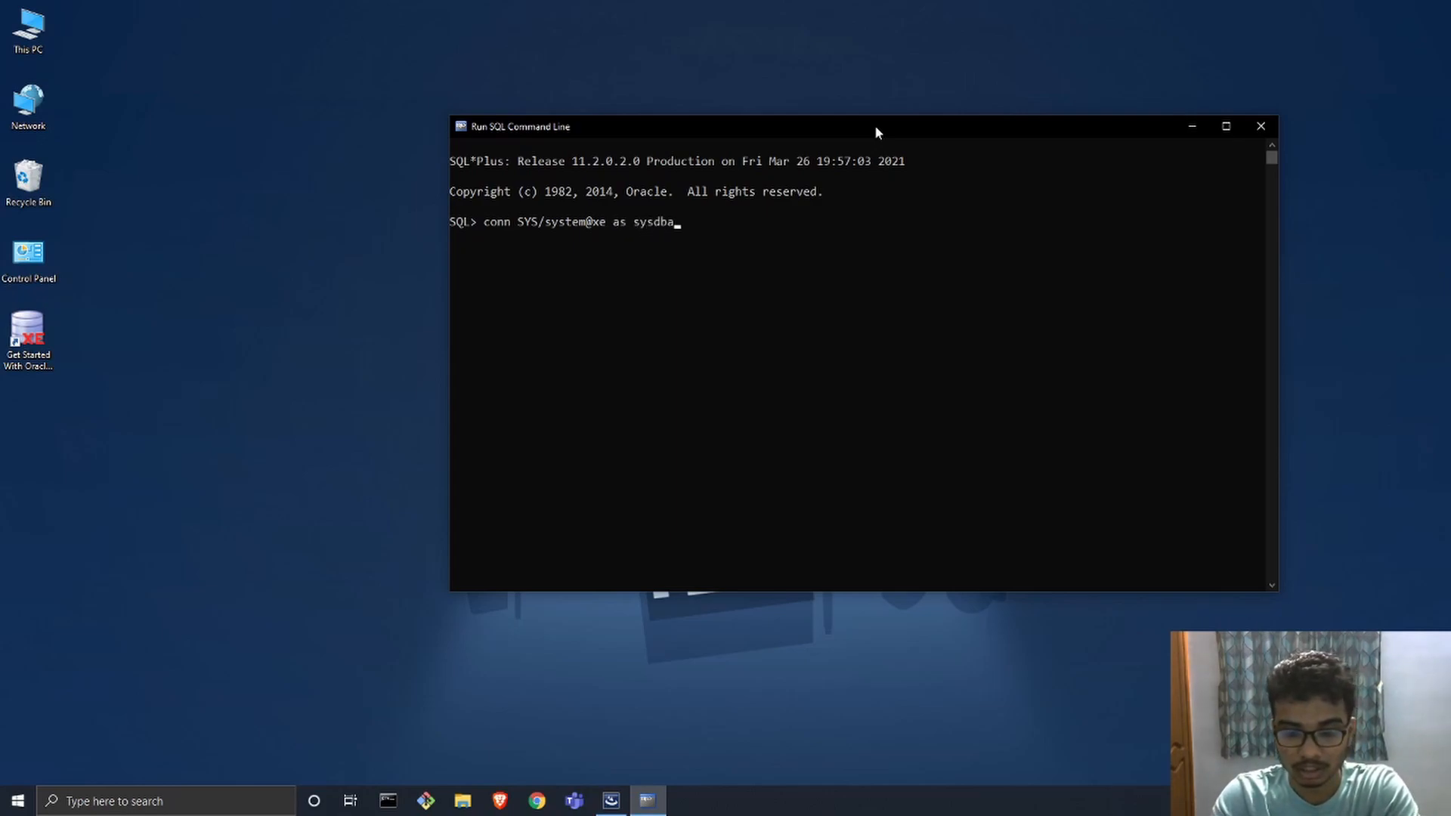
pyautogui.press('Return')
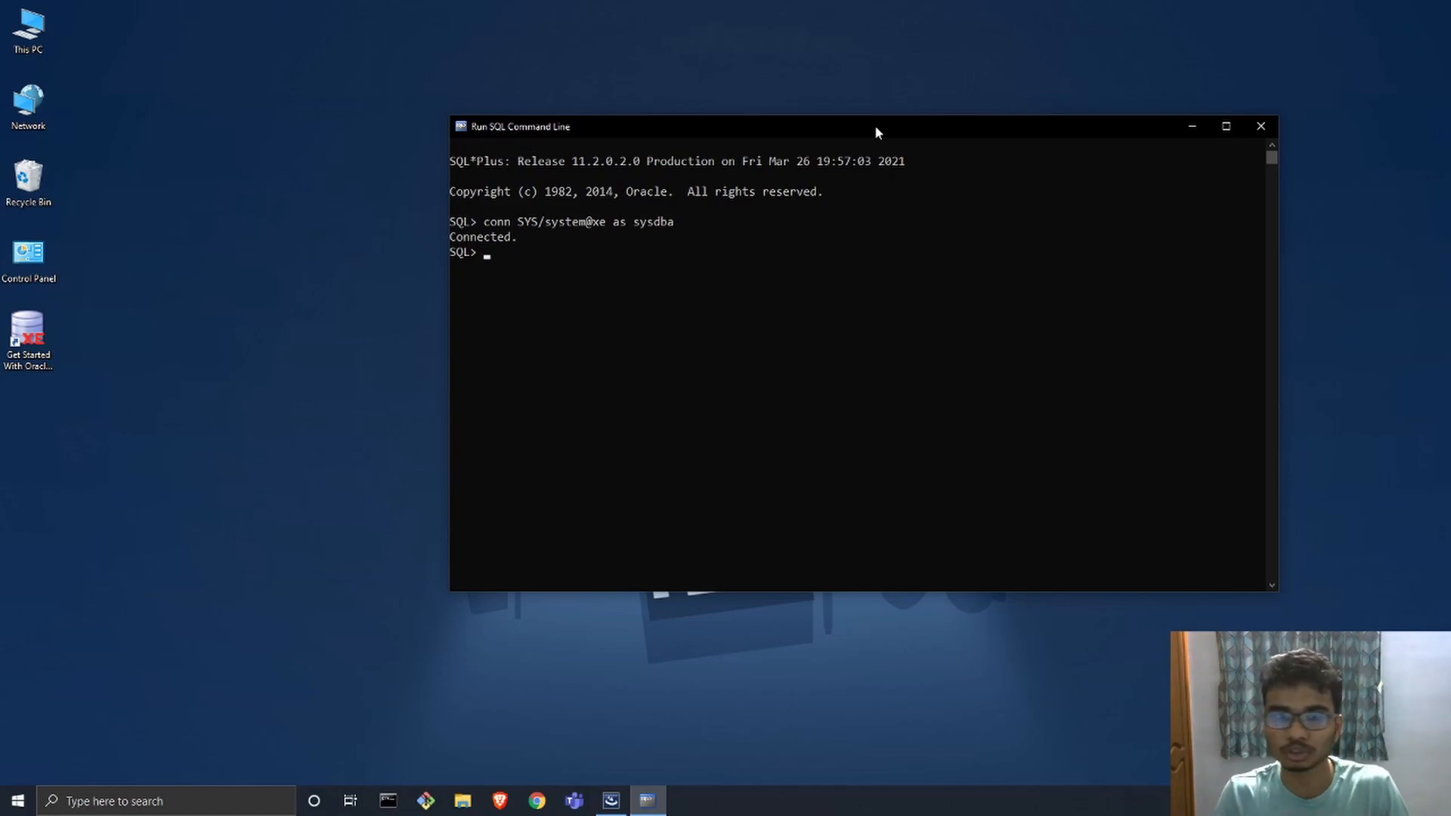
# Step: Query all database user accounts with SELECT * FROM DBA_USERS;
pyautogui.write('S')
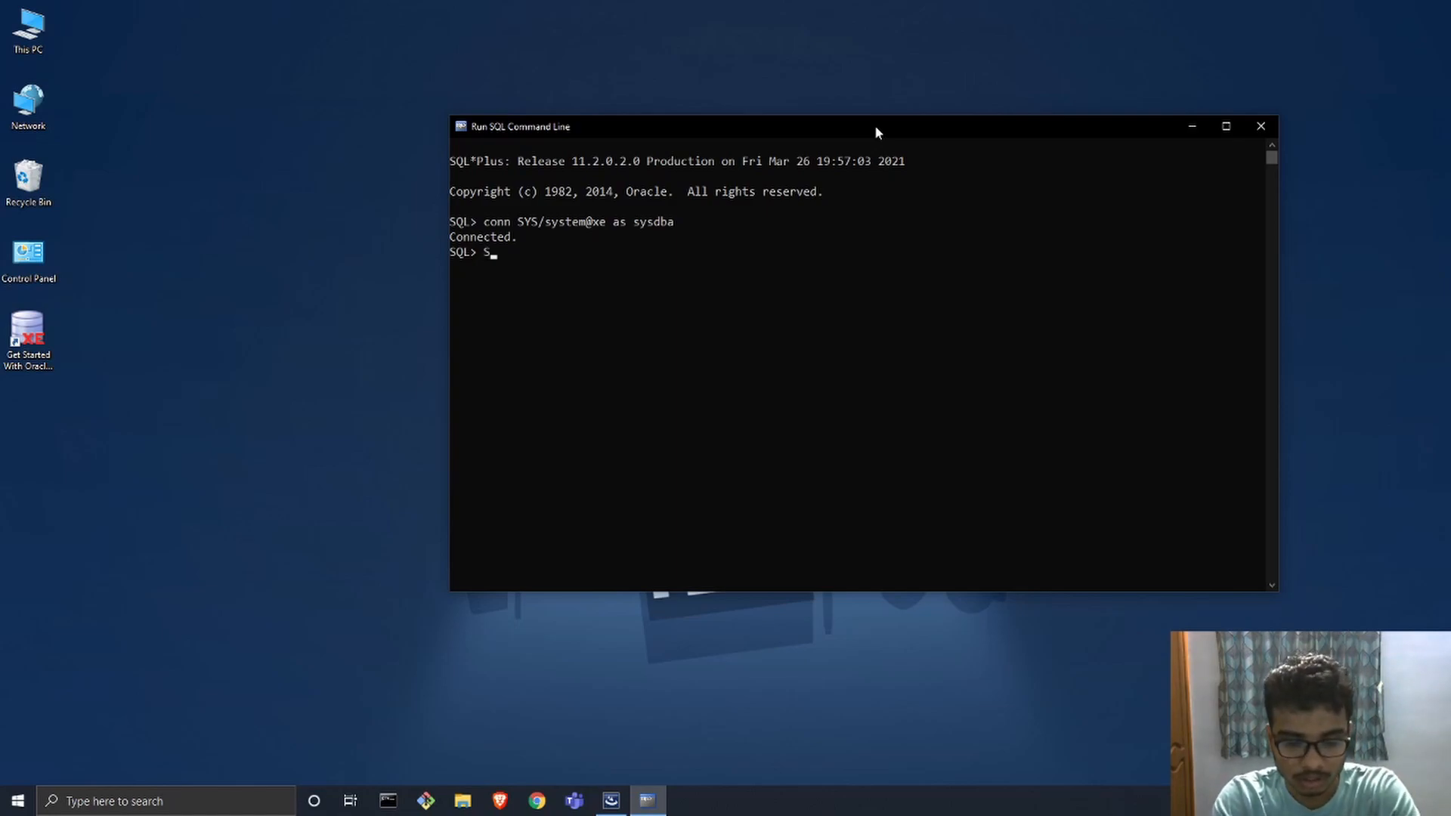
pyautogui.write('ELECT *')
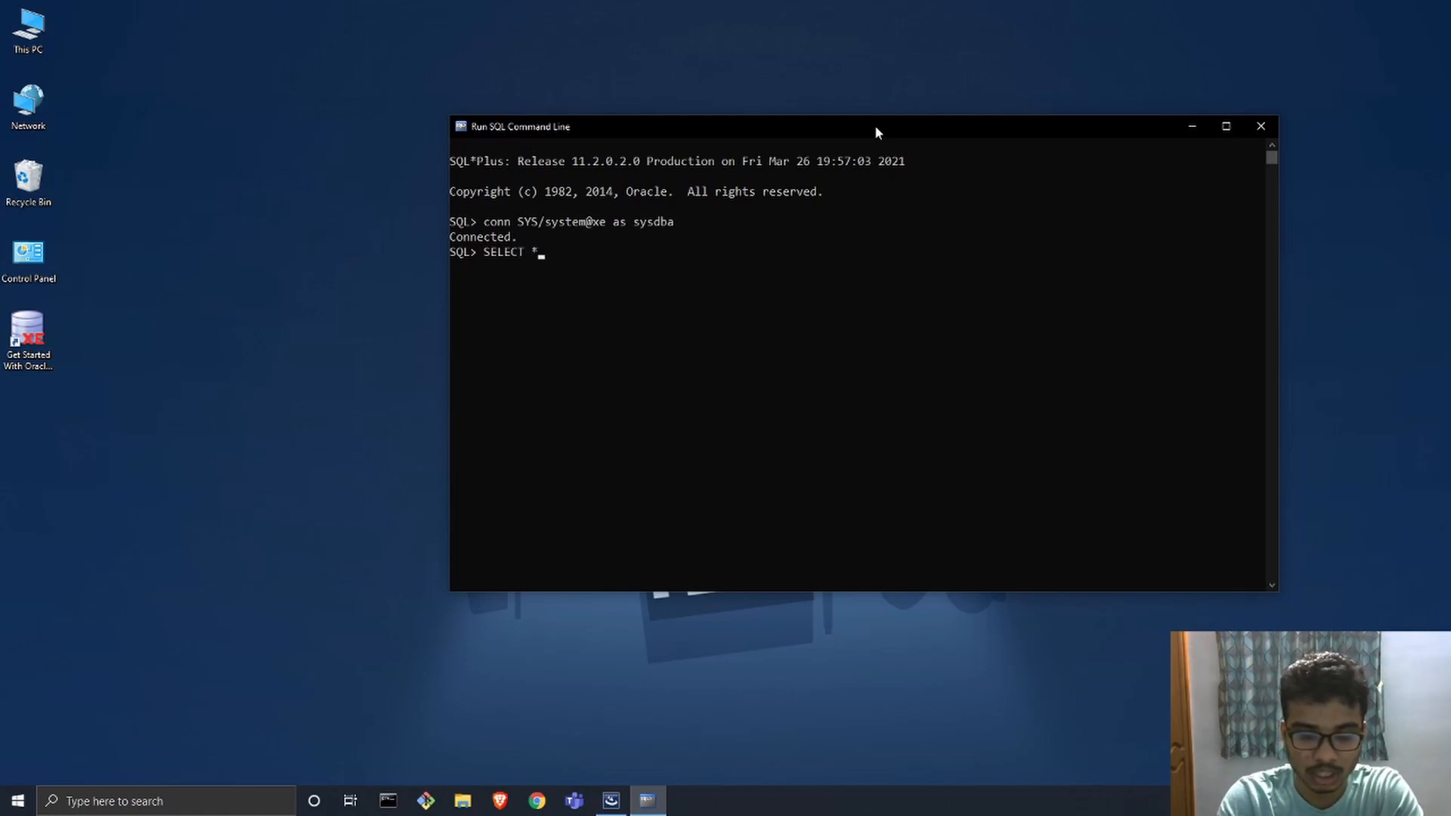
pyautogui.write(' FROM')
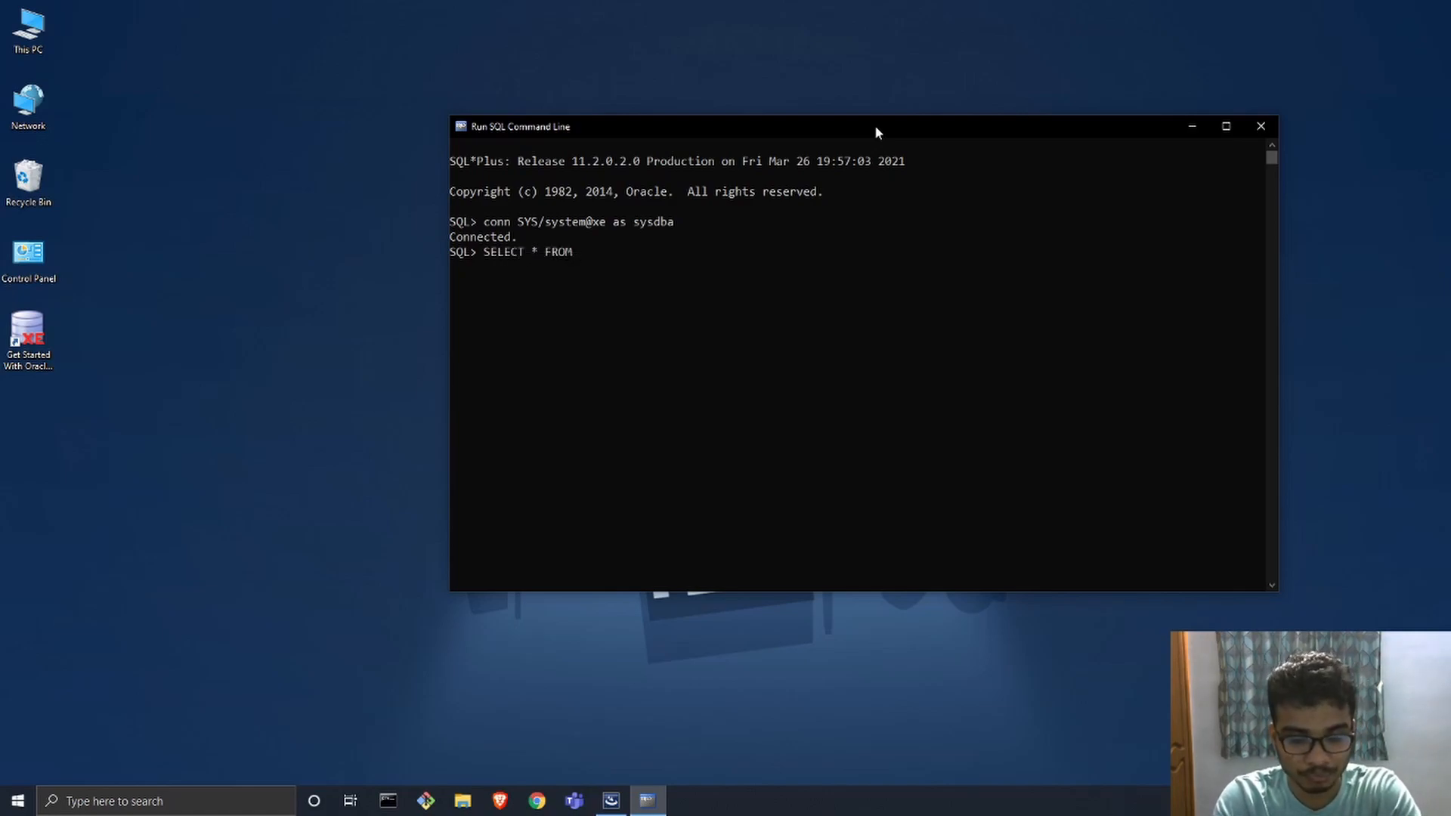
pyautogui.write(' DBA_')
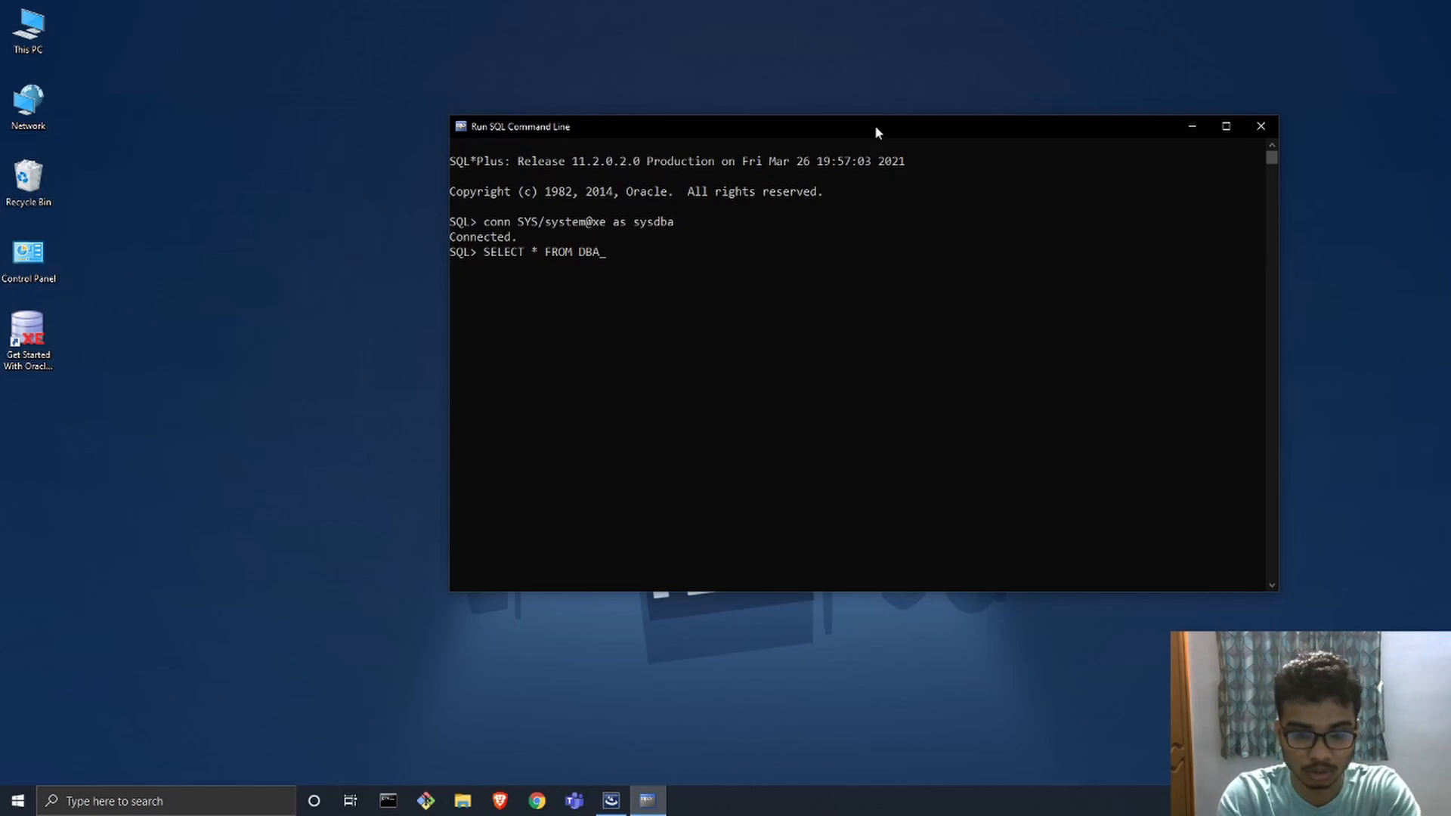
pyautogui.write('USERS')
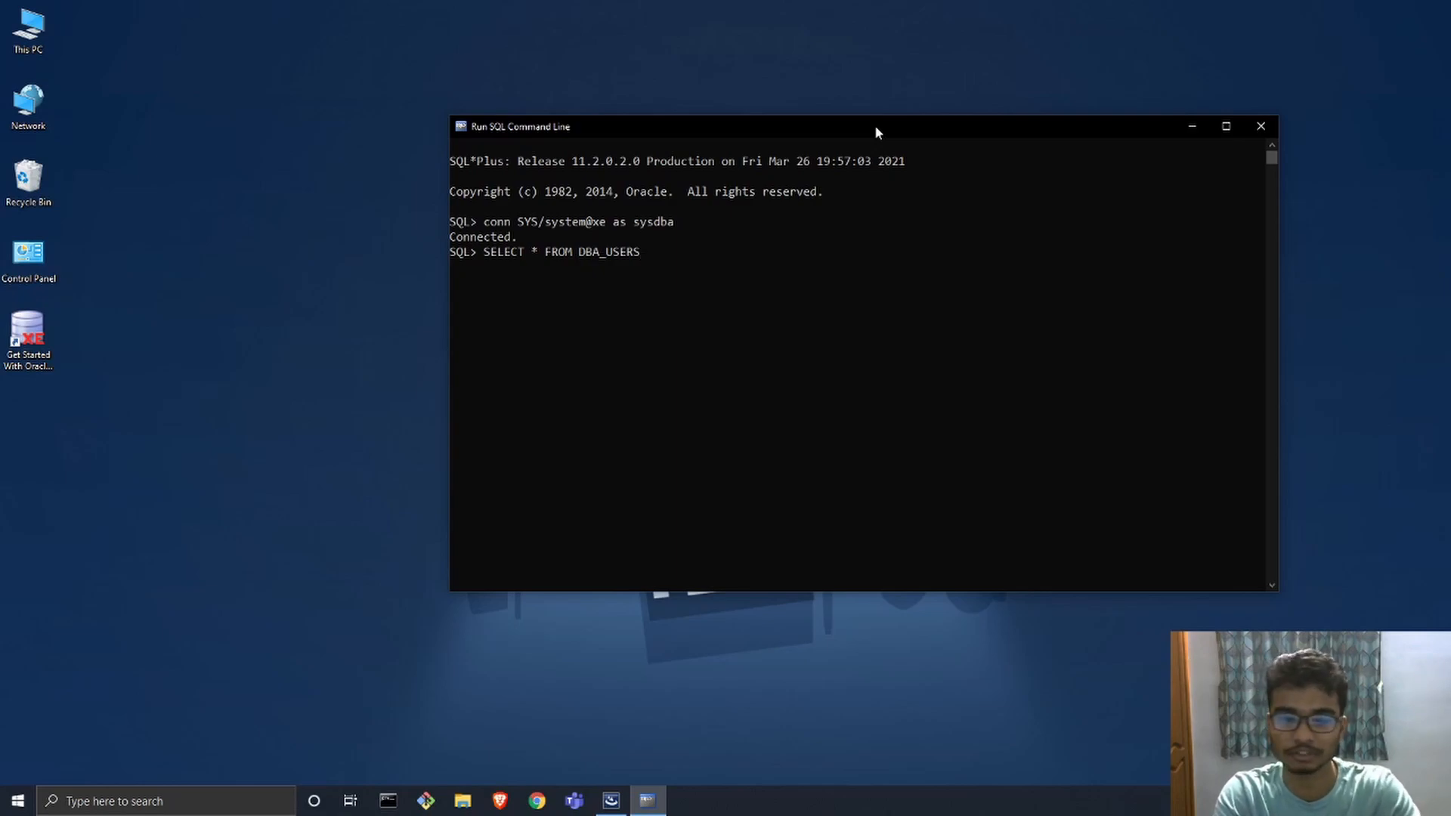
pyautogui.write(';')
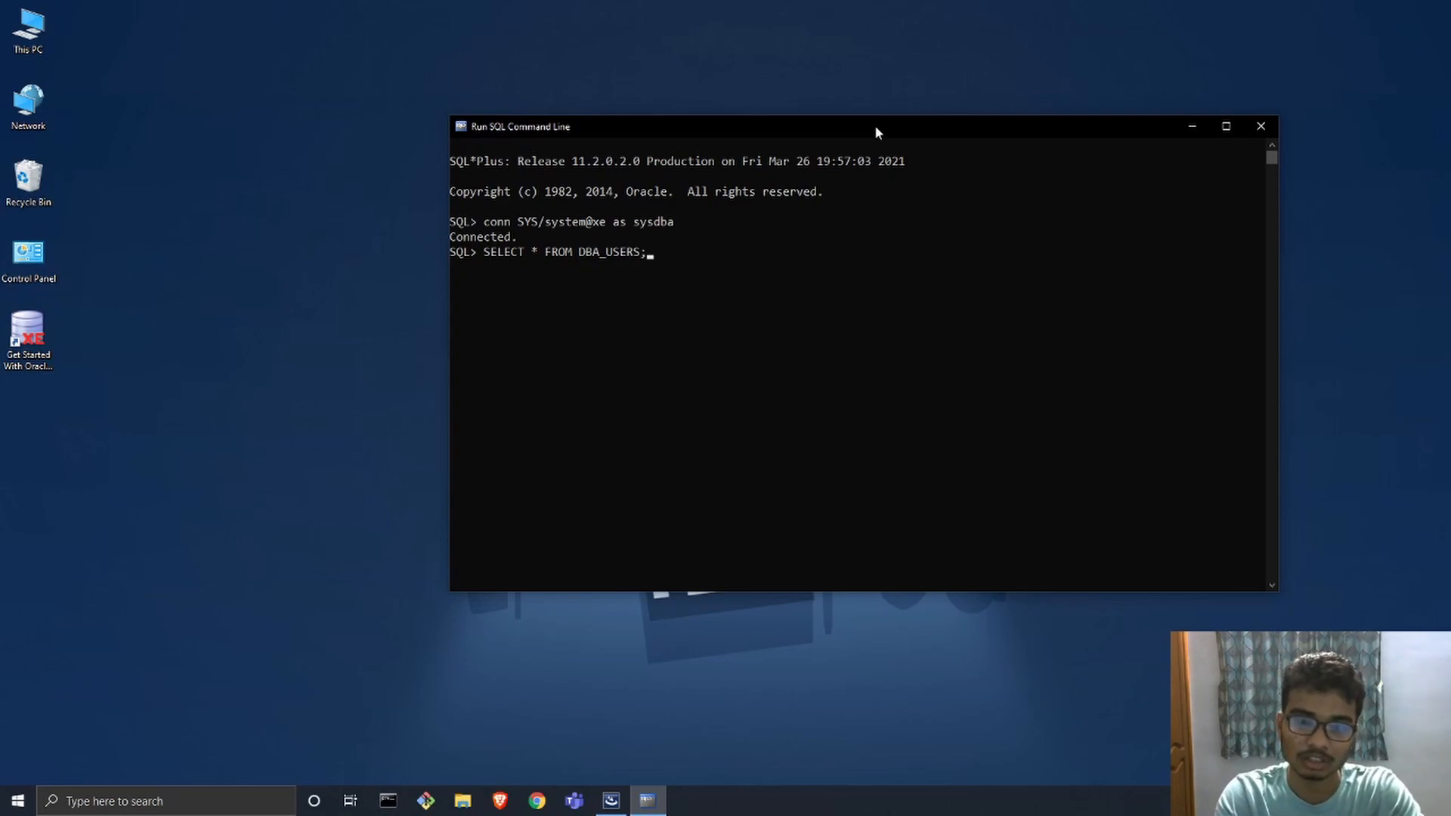
pyautogui.press('Return')
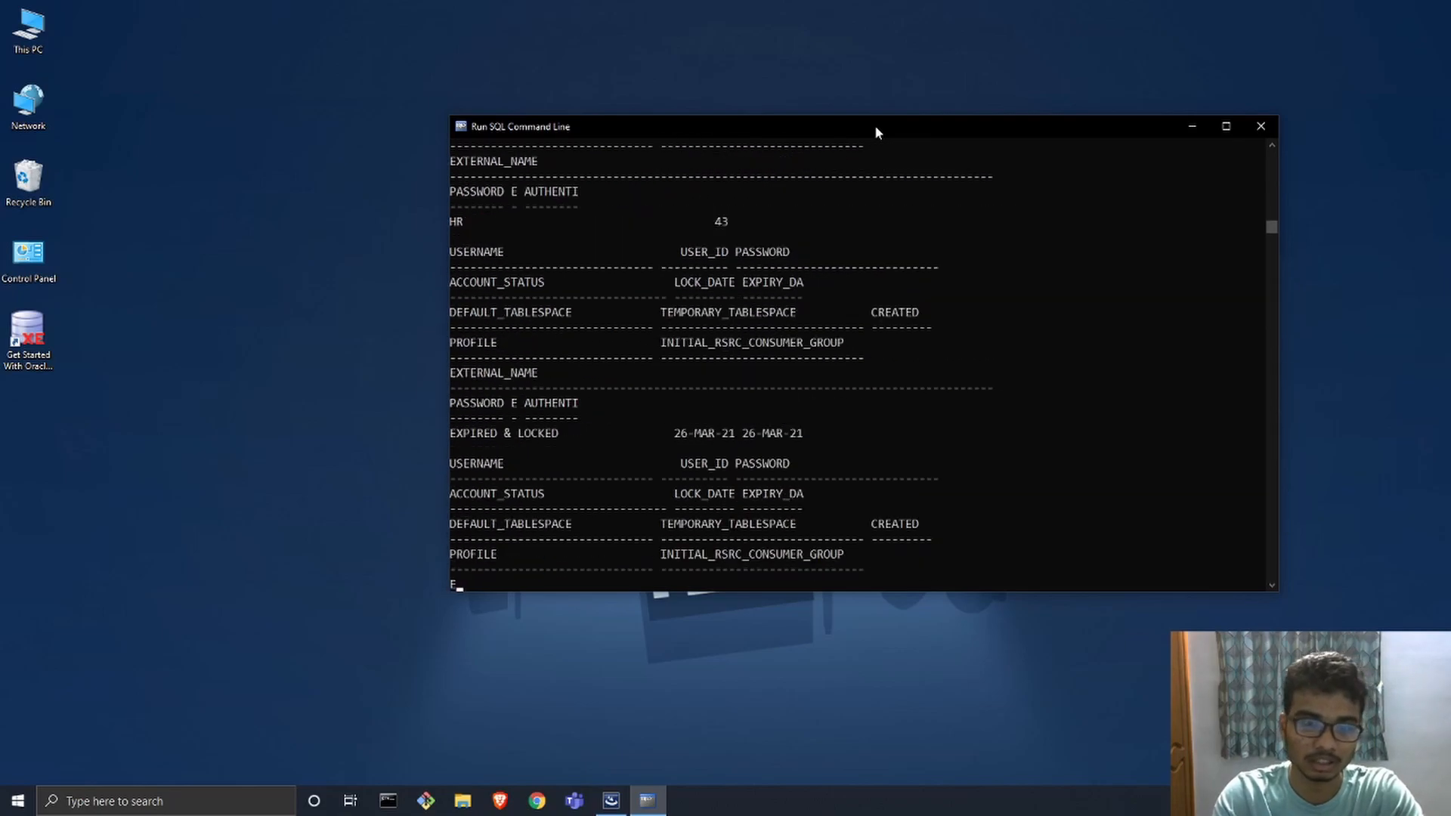